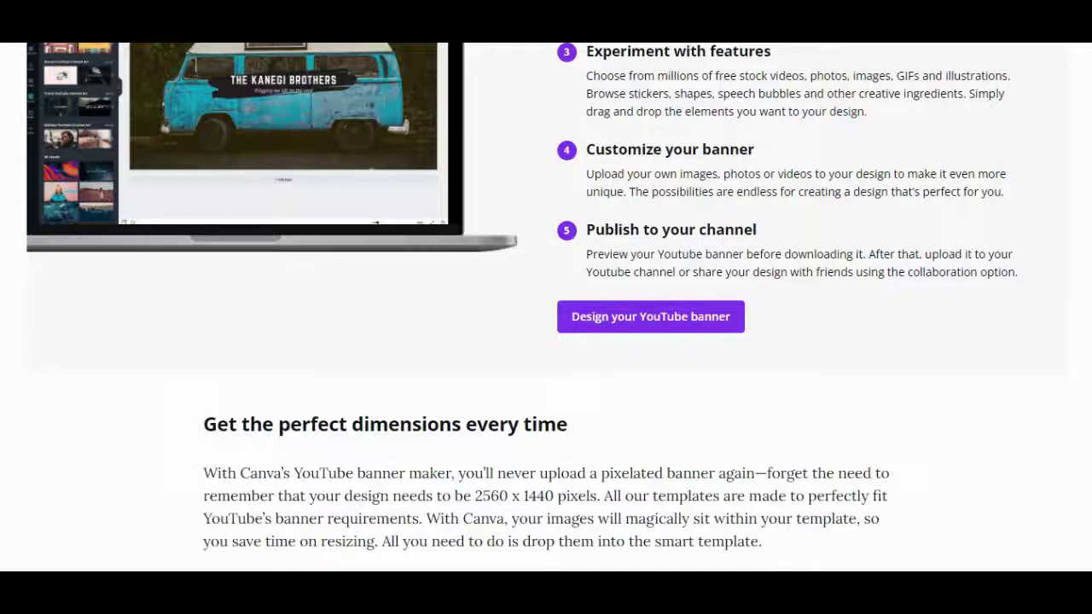
Review the instructions for making a YouTube banner and start a new YouTube banner design
scroll(546, 308, "up", 6)
scroll(546, 307, "down", 5)
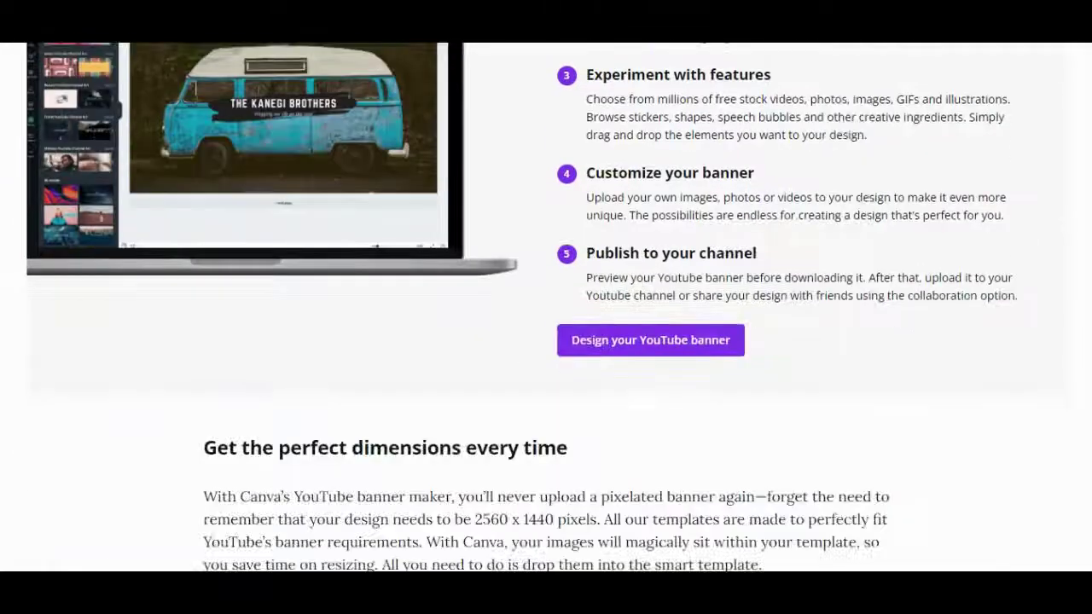
scroll(546, 307, "up", 7)
scroll(546, 307, "down", 6)
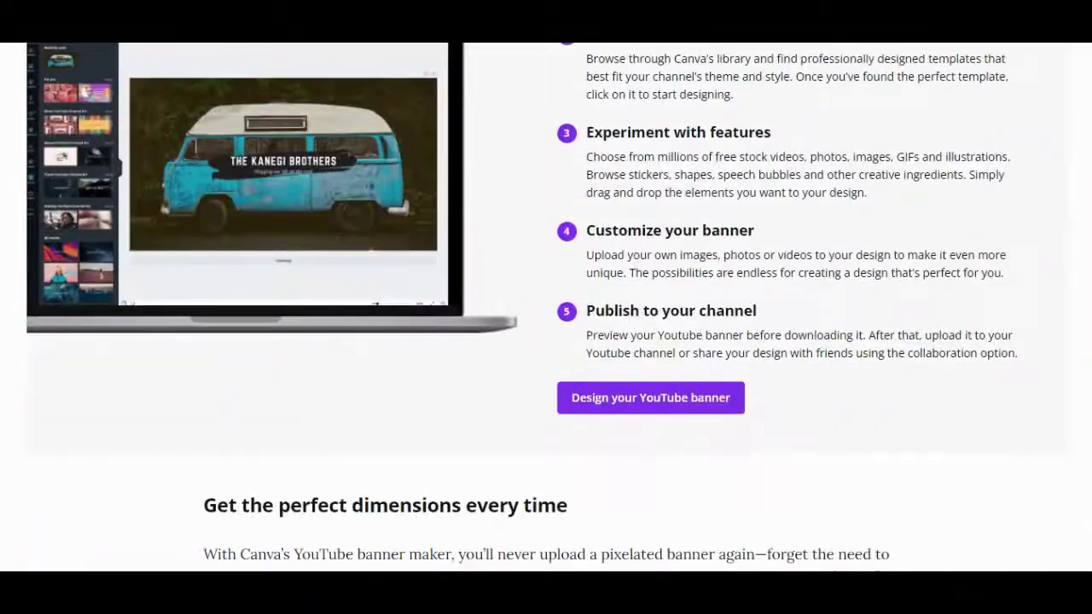
scroll(546, 307, "up", 3)
scroll(546, 308, "down", 2)
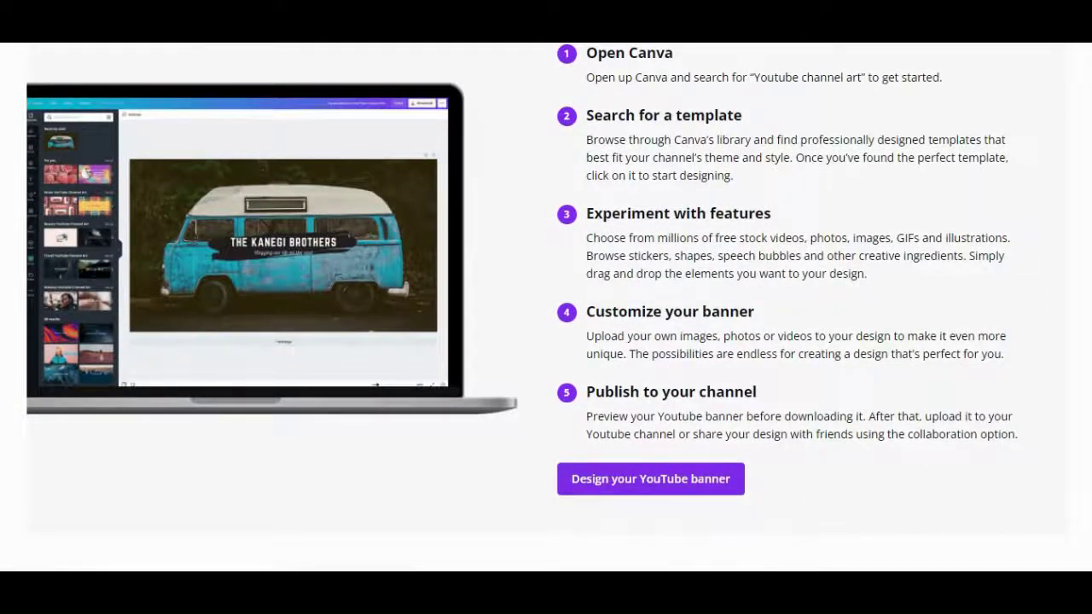
scroll(546, 307, "down", 1)
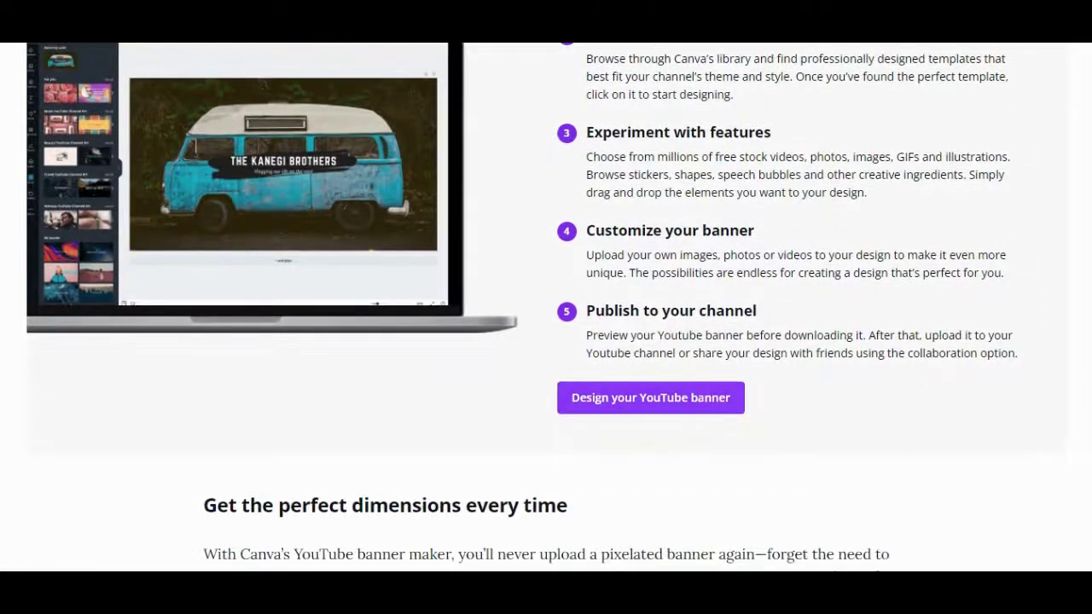
scroll(546, 307, "up", 3)
scroll(546, 307, "down", 3)
scroll(546, 307, "down", 1)
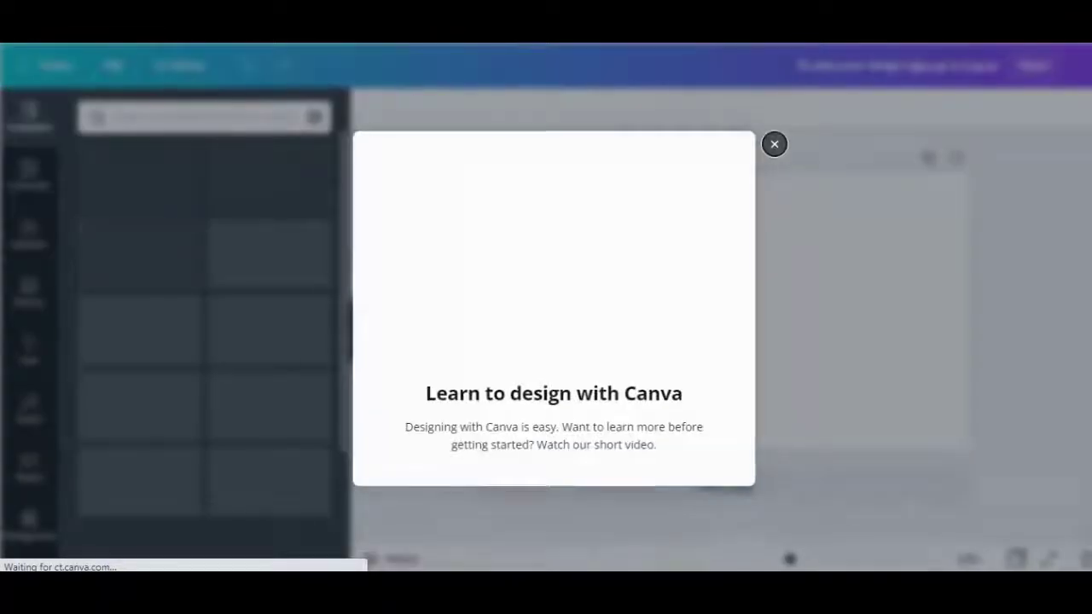
Dismiss the Learn to design with Canva introduction and go through all four parts of the editor tour
left_click(773, 144)
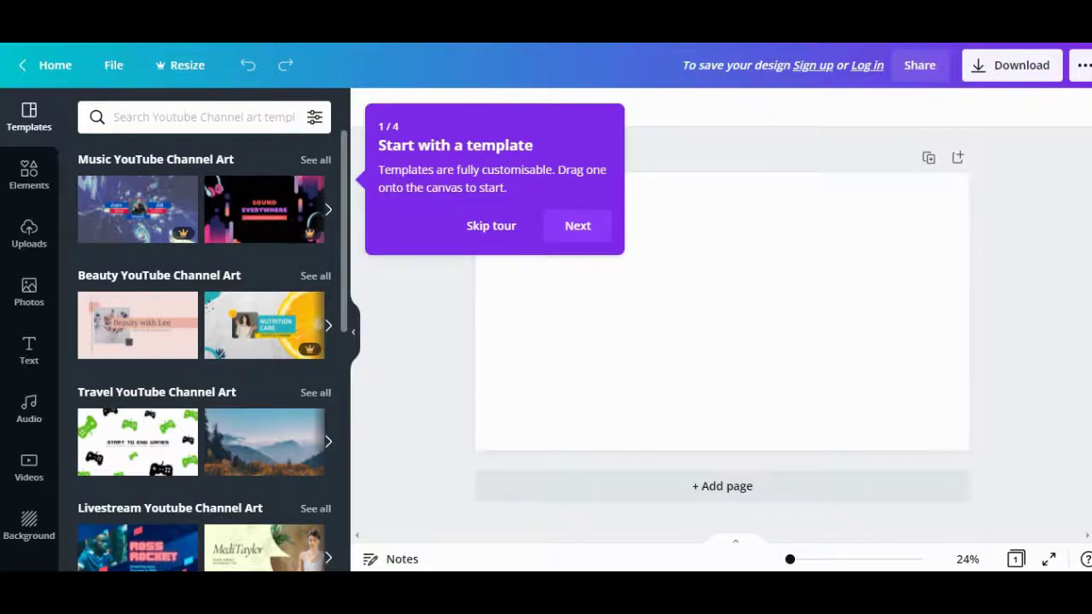
left_click(578, 225)
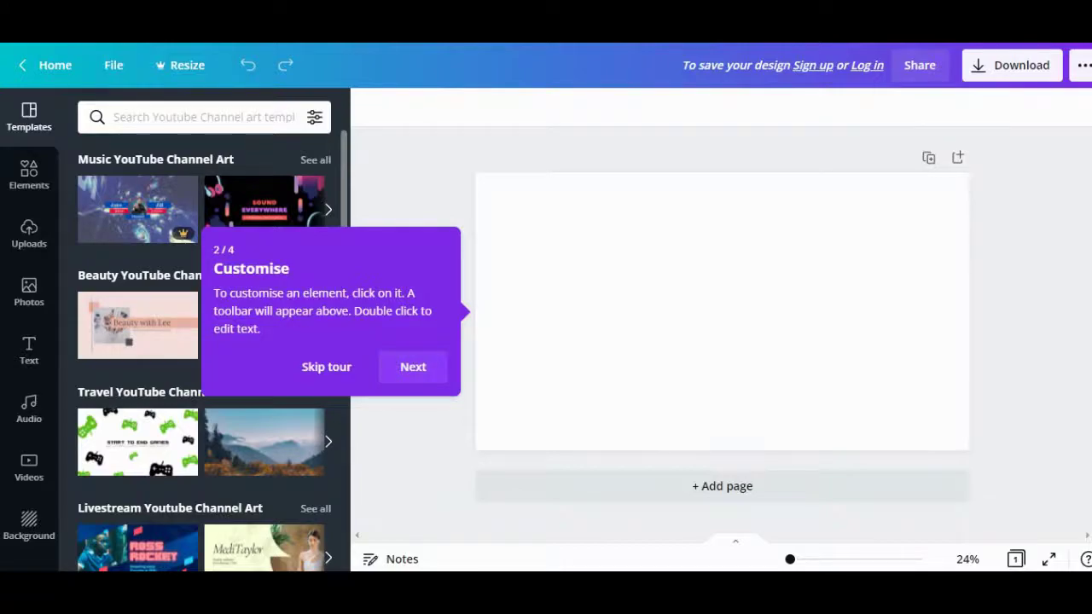
left_click(413, 366)
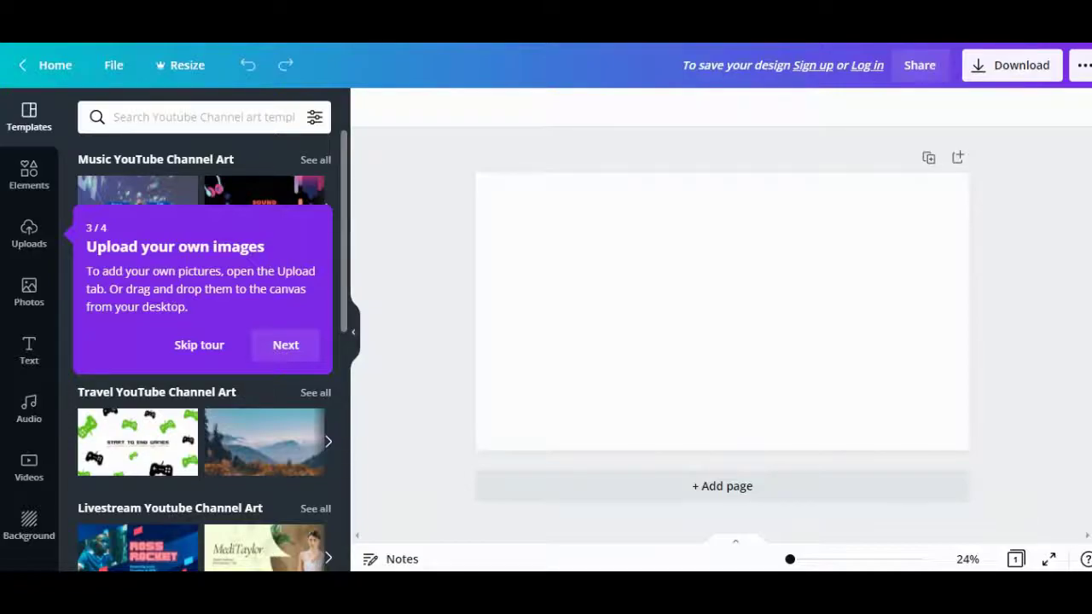
left_click(285, 344)
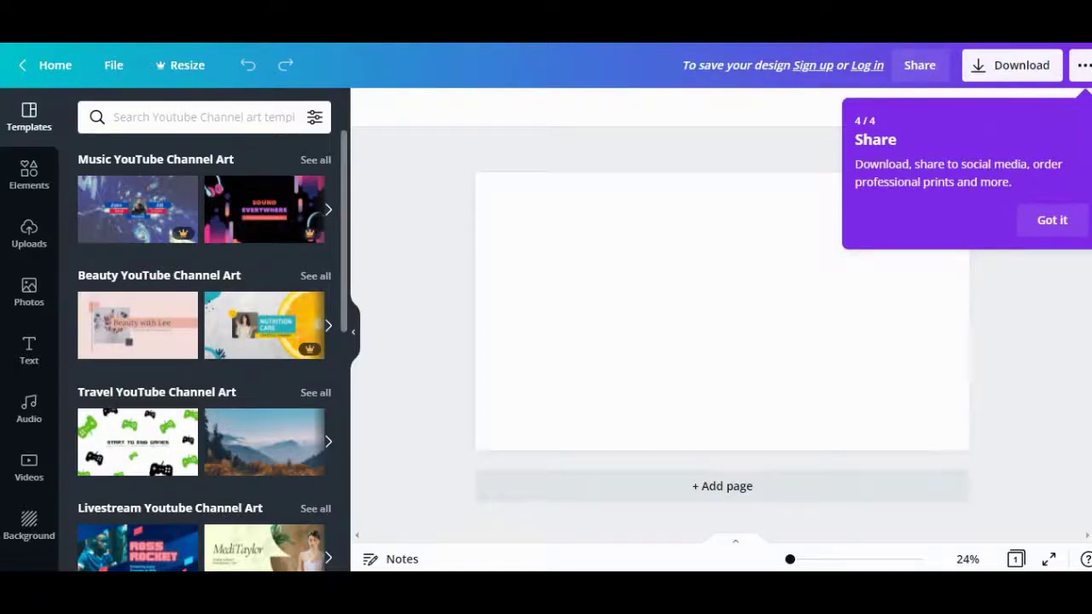
left_click(1051, 220)
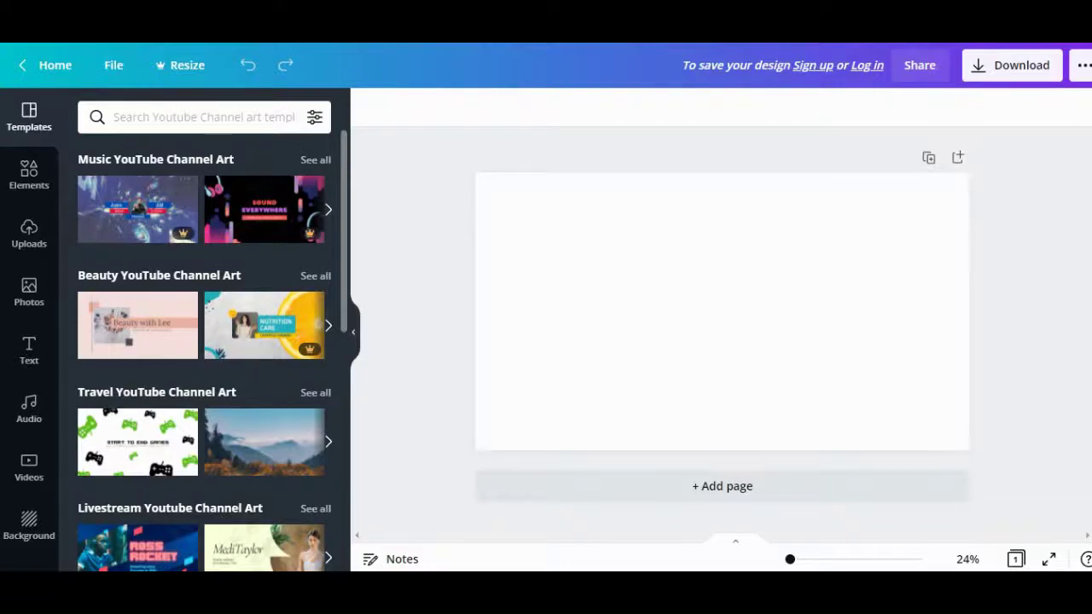
Examine the available YouTube Channel Art templates, from the music, beauty, travel and livestream categories to all results
scroll(205, 342, "down", 3)
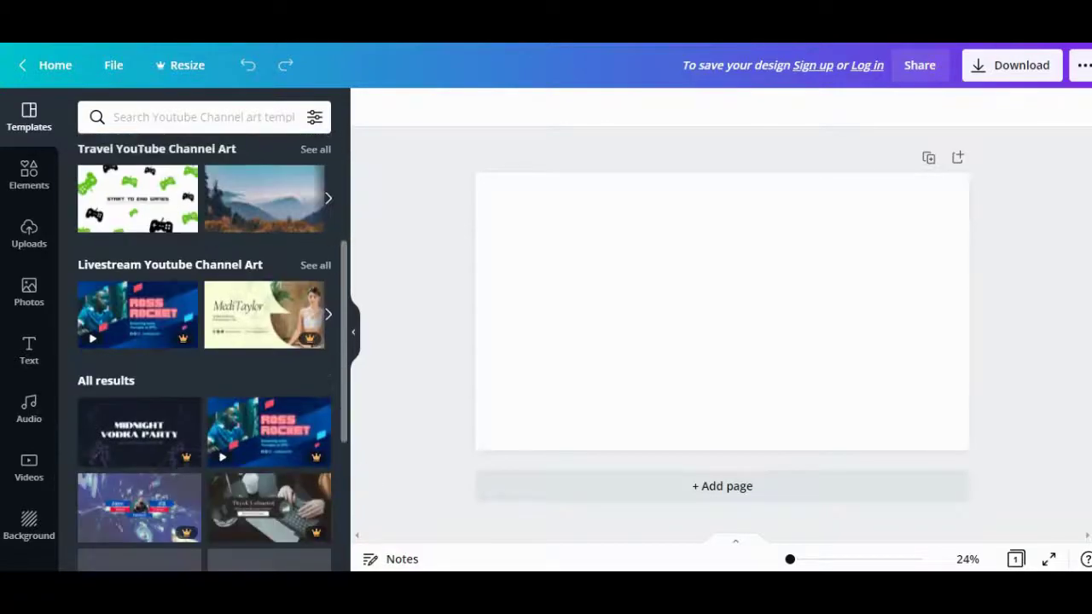
scroll(205, 341, "down", 5)
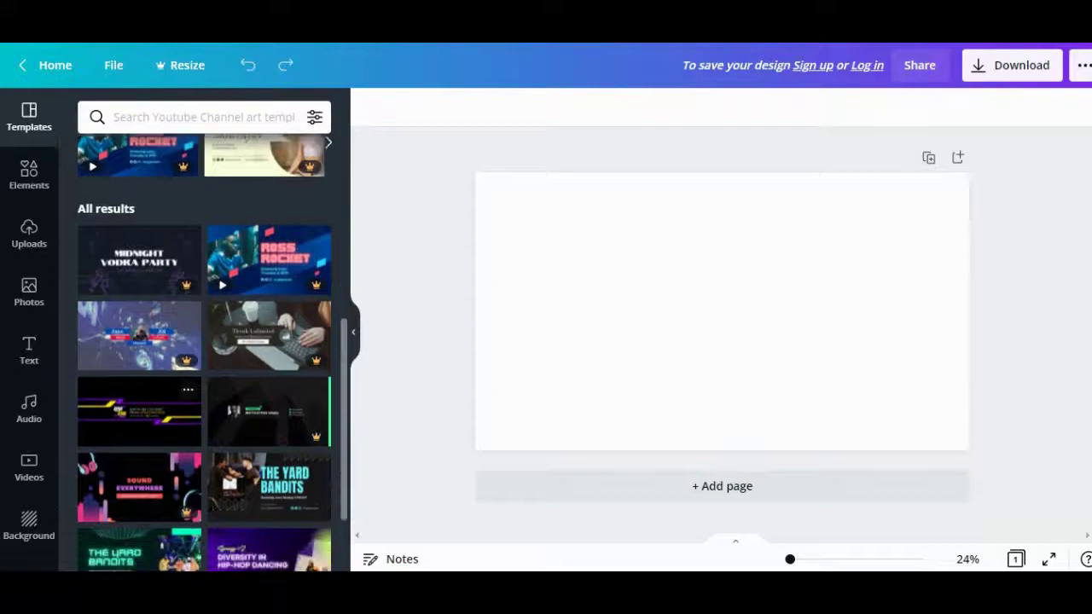
scroll(205, 341, "up", 3)
scroll(205, 353, "up", 1)
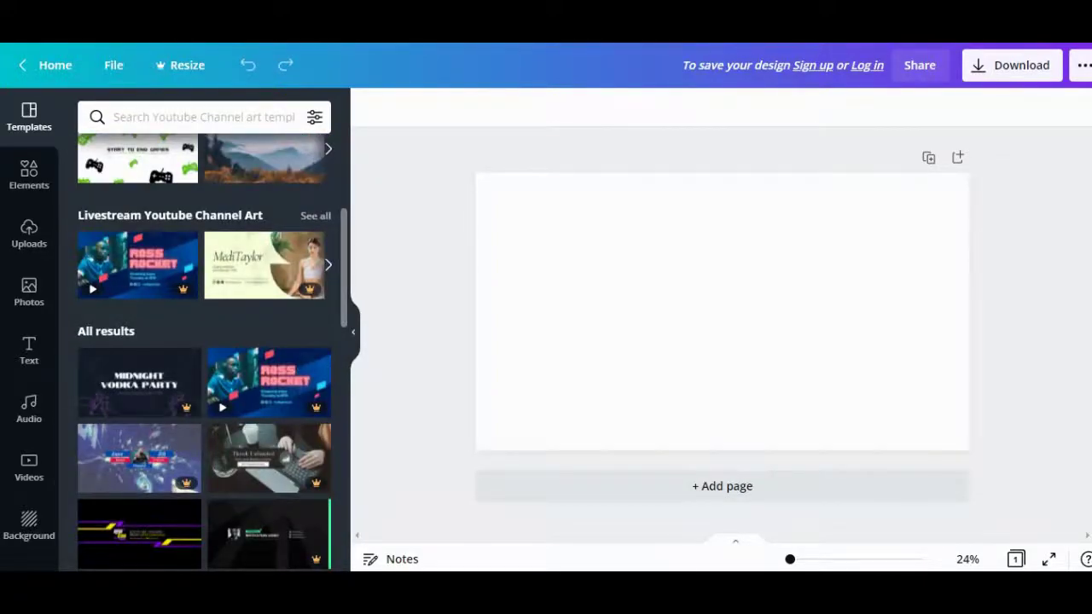
scroll(265, 427, "up", 4)
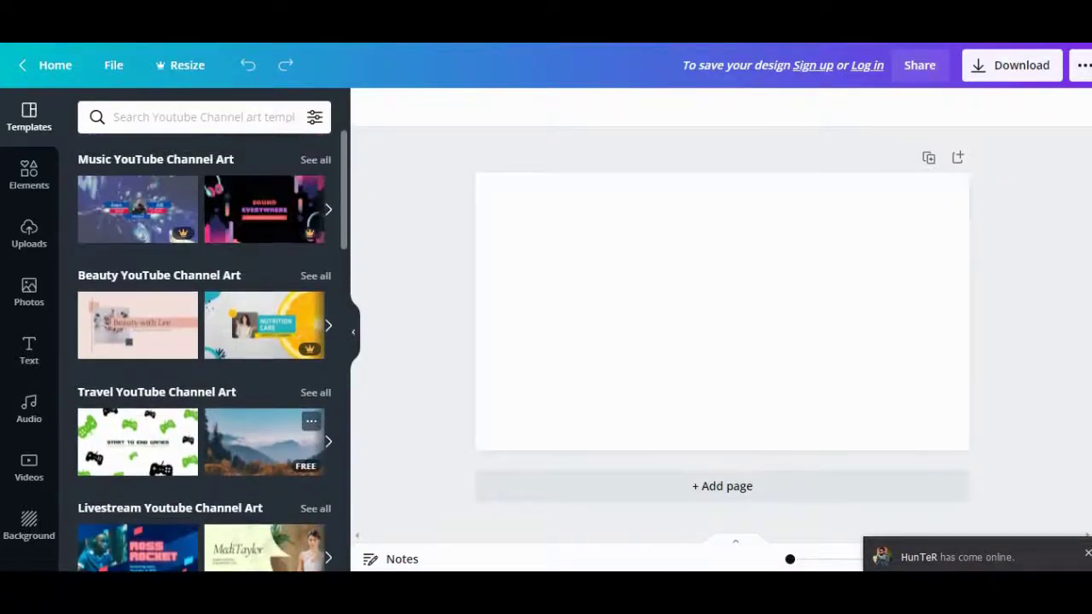
scroll(205, 341, "down", 3)
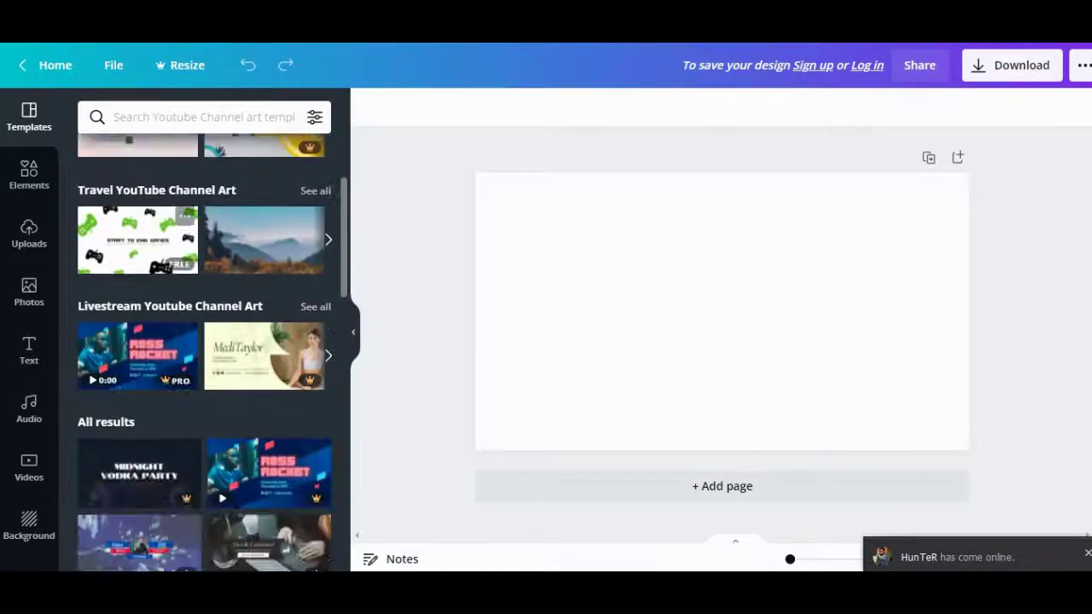
scroll(205, 341, "down", 4)
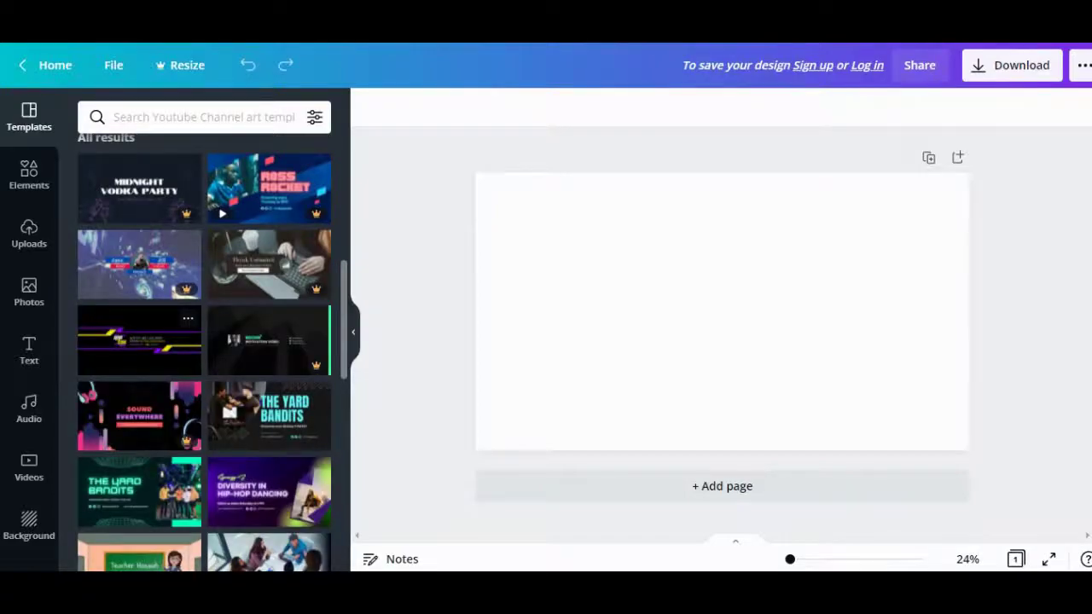
scroll(205, 350, "up", 1)
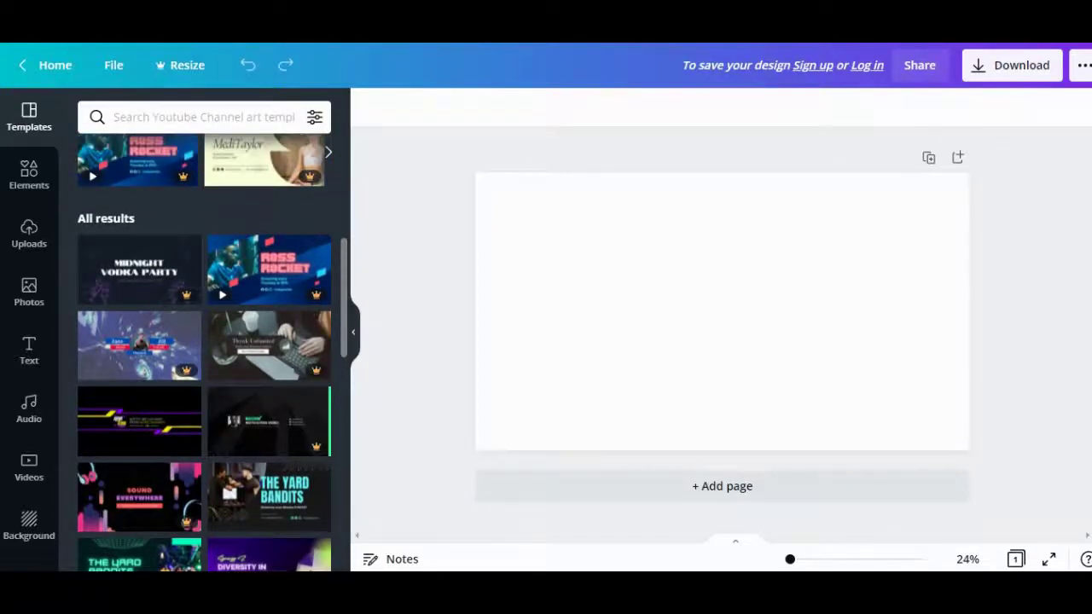
scroll(205, 349, "up", 2)
scroll(205, 349, "down", 1)
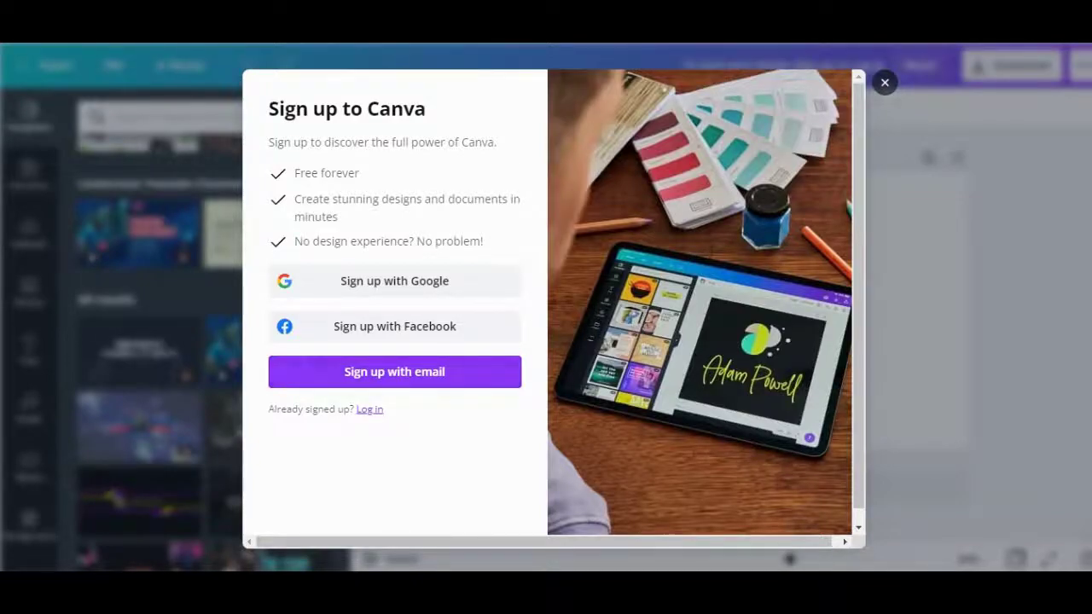
Sign up to Canva with Facebook and agree to continue with the existing Facebook login
left_click(395, 326)
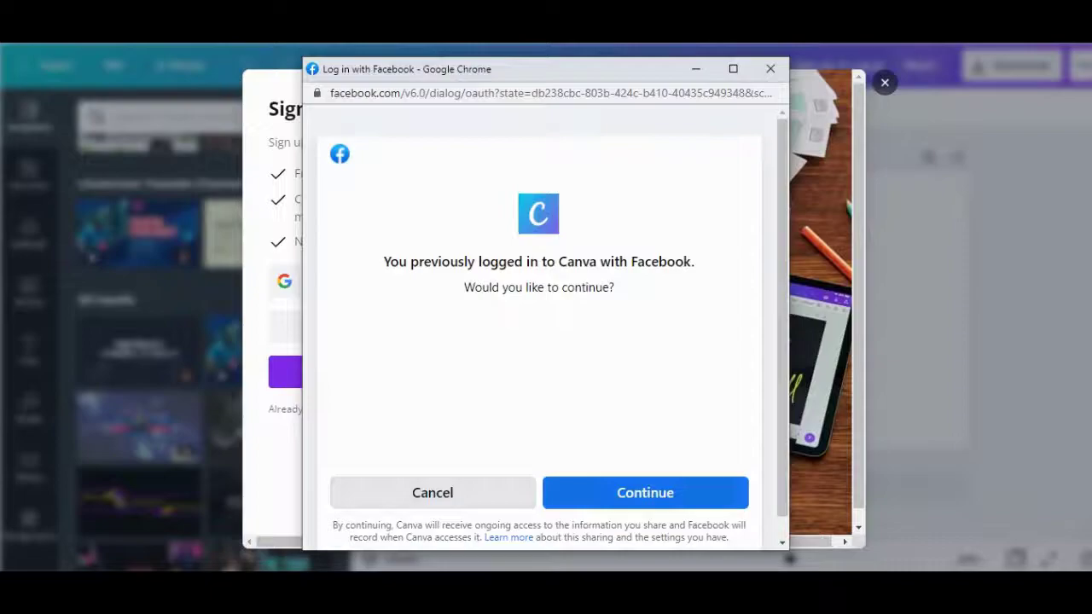
left_click(645, 493)
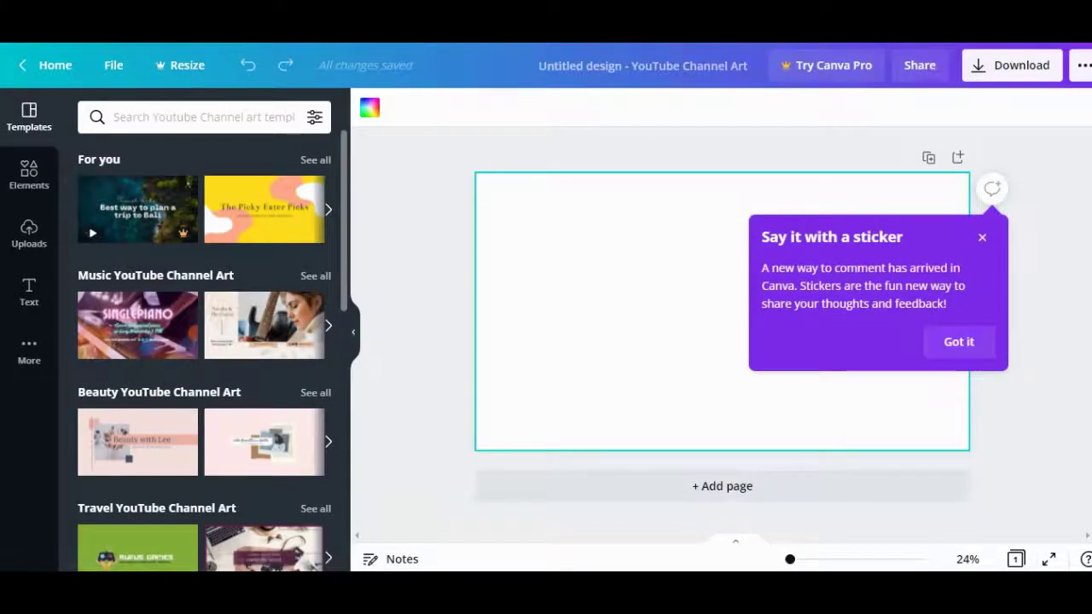
Apply the black YouTube Channel Art template with purple and yellow stripes to the blank page
scroll(264, 396, "down", 2)
scroll(294, 401, "down", 3)
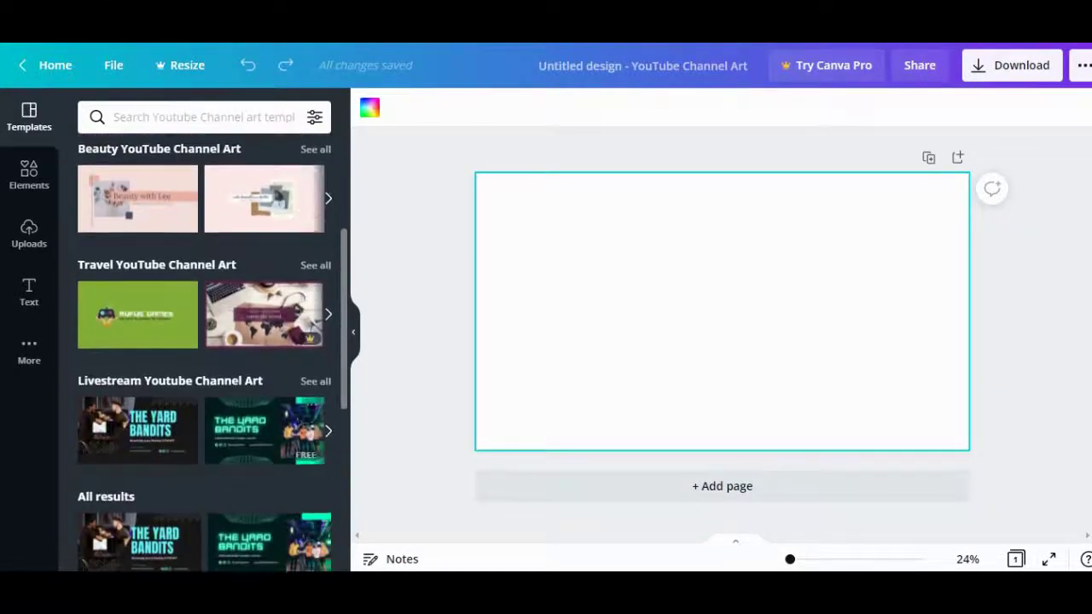
scroll(141, 444, "down", 3)
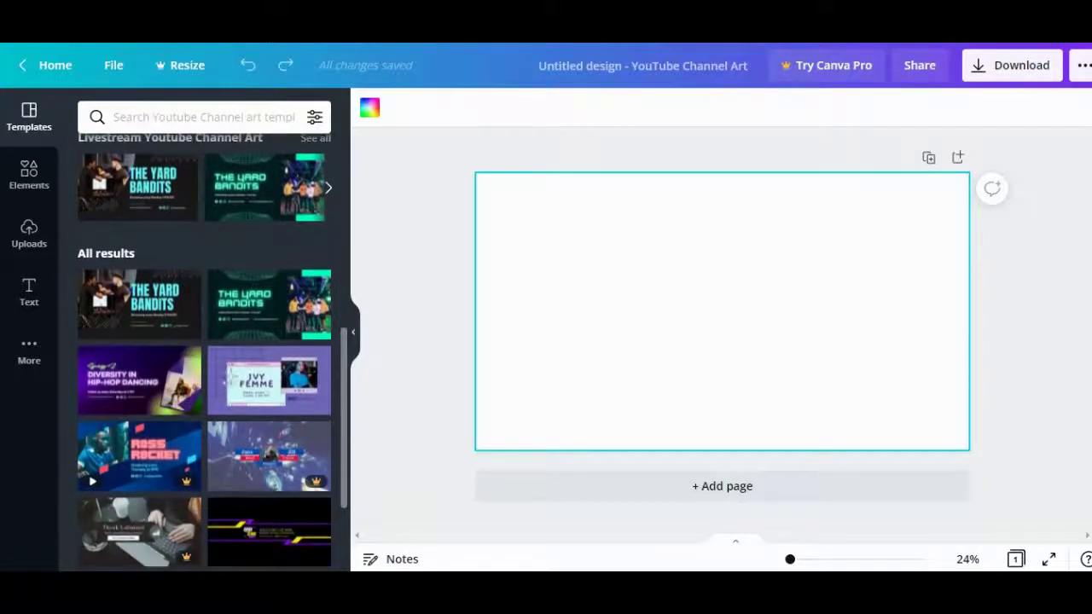
scroll(141, 443, "down", 2)
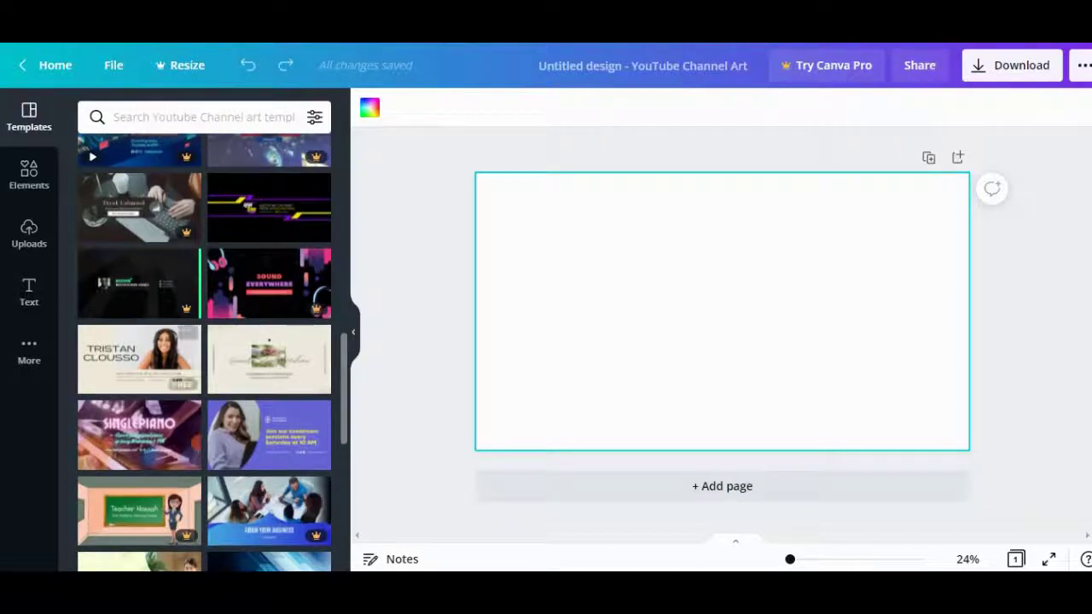
left_click(269, 207)
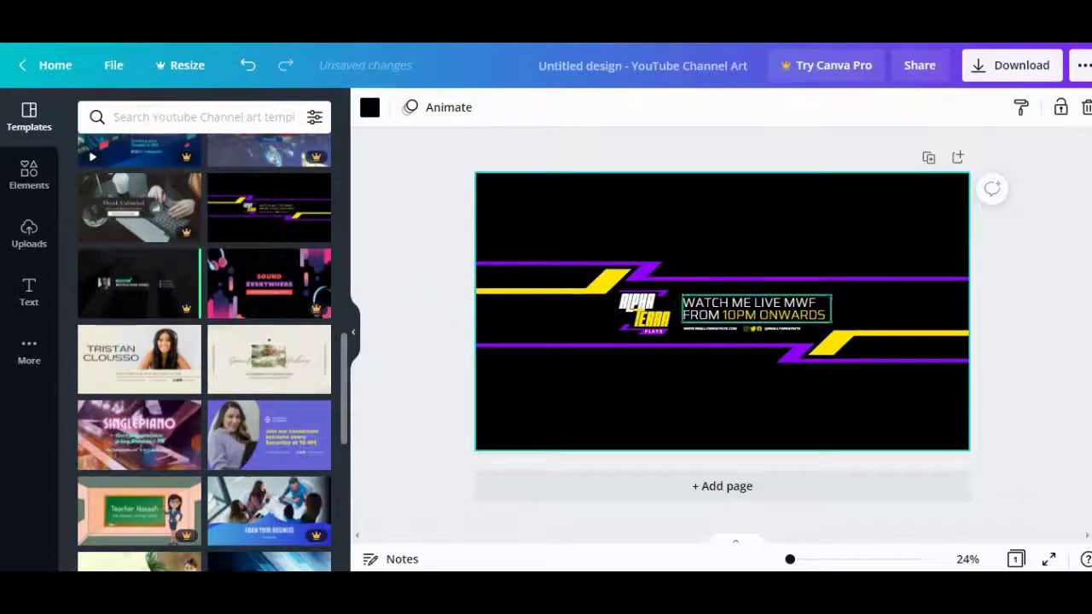
Inspect the banner's headline, logo text and contact line, and check the purchase option for removing the premium watermarks
left_click(684, 311)
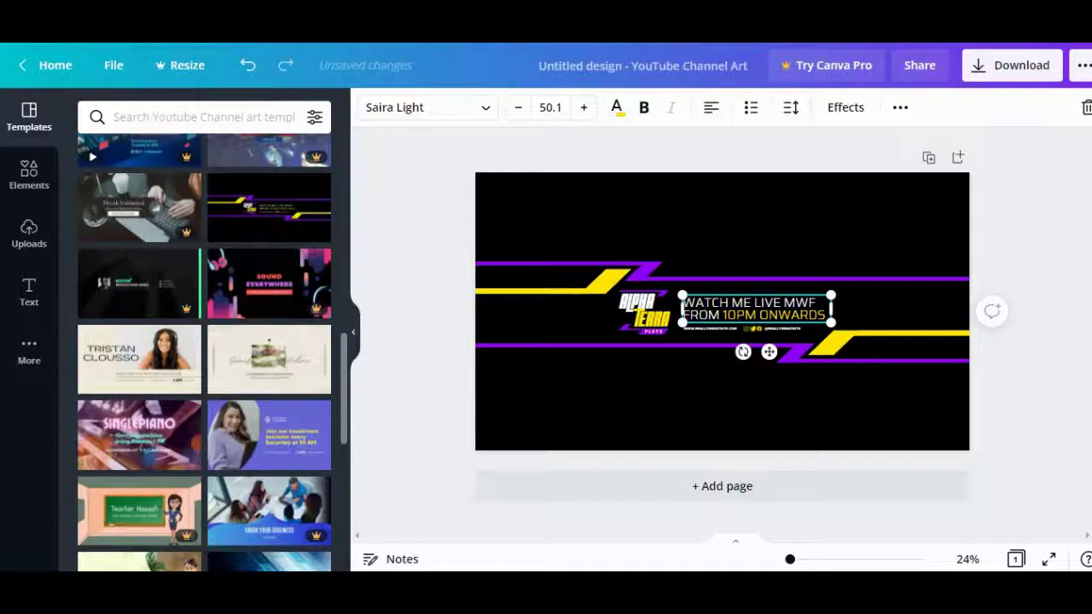
left_click(639, 312)
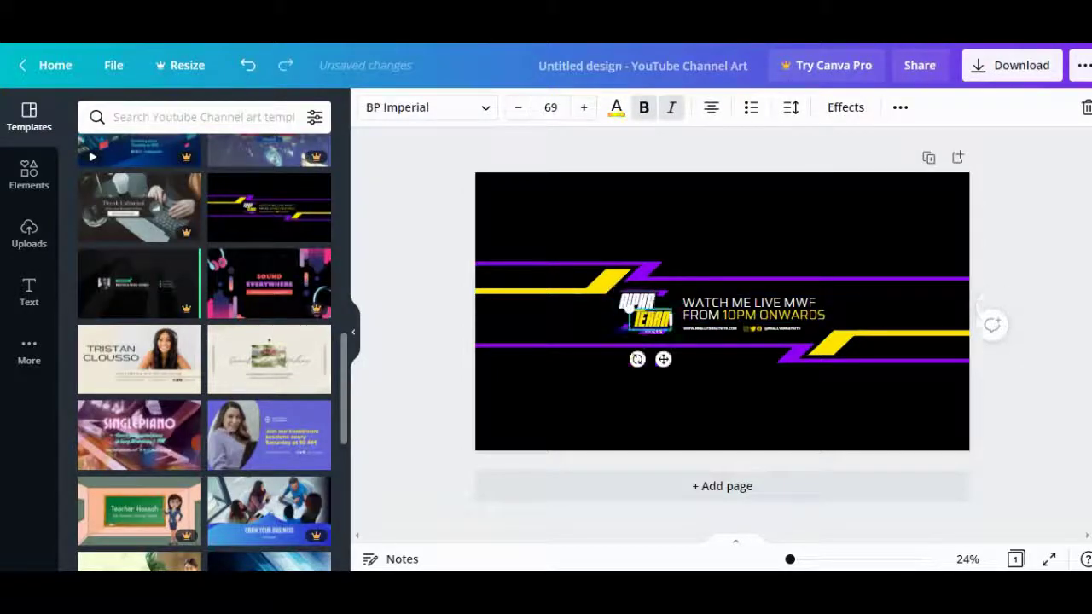
left_click(741, 329)
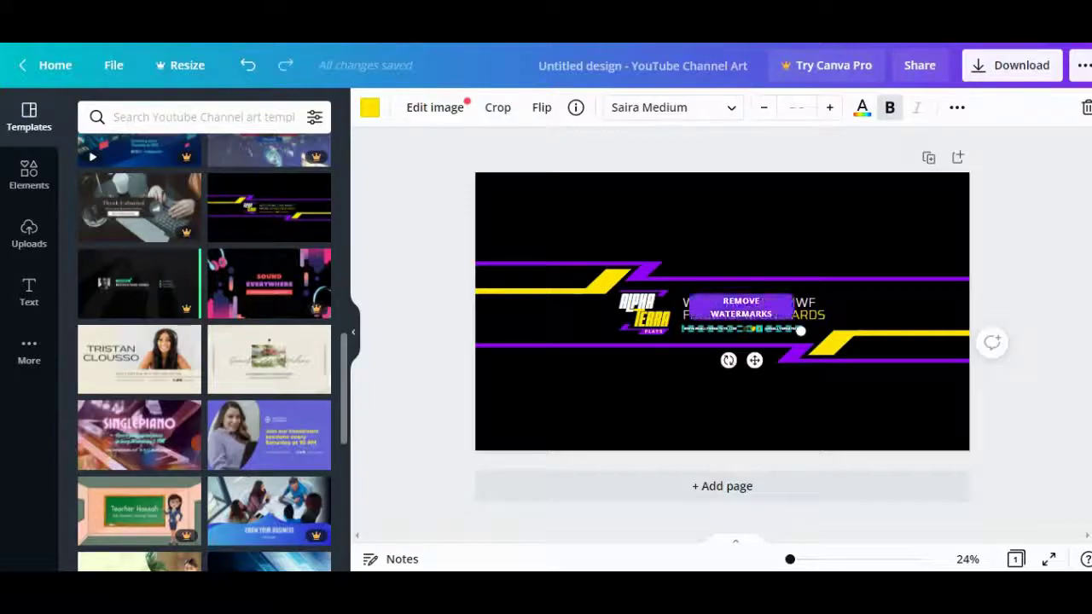
left_click(740, 308)
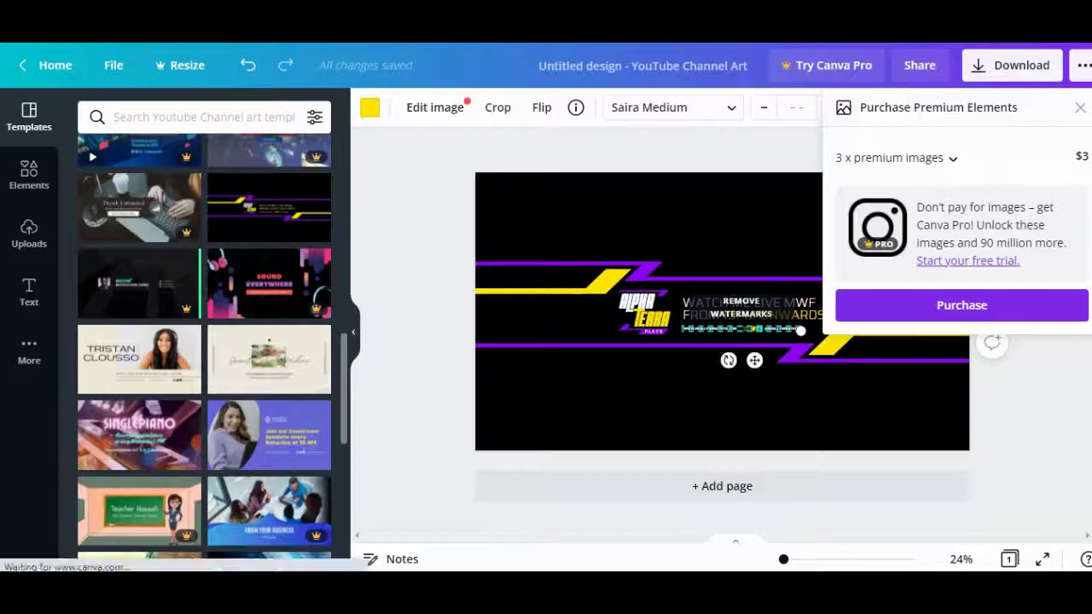
key("Escape")
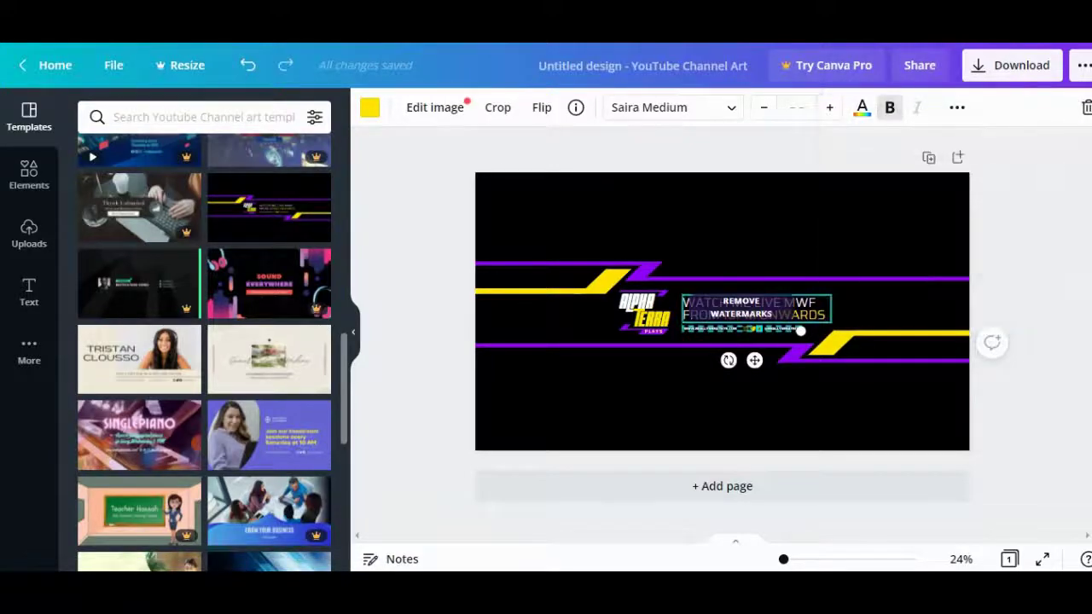
left_click(636, 300)
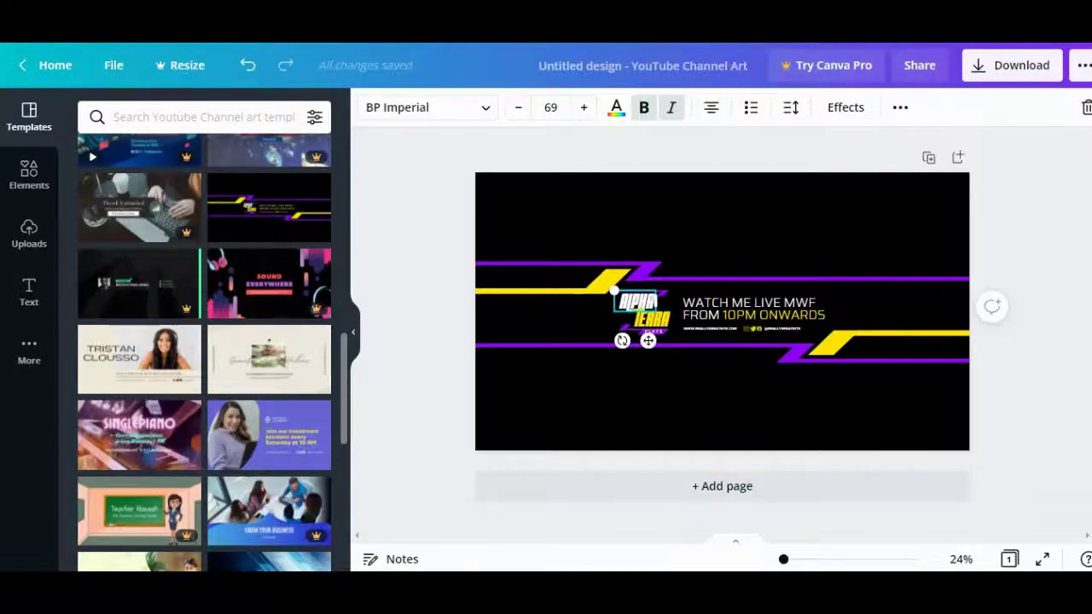
left_click(573, 241)
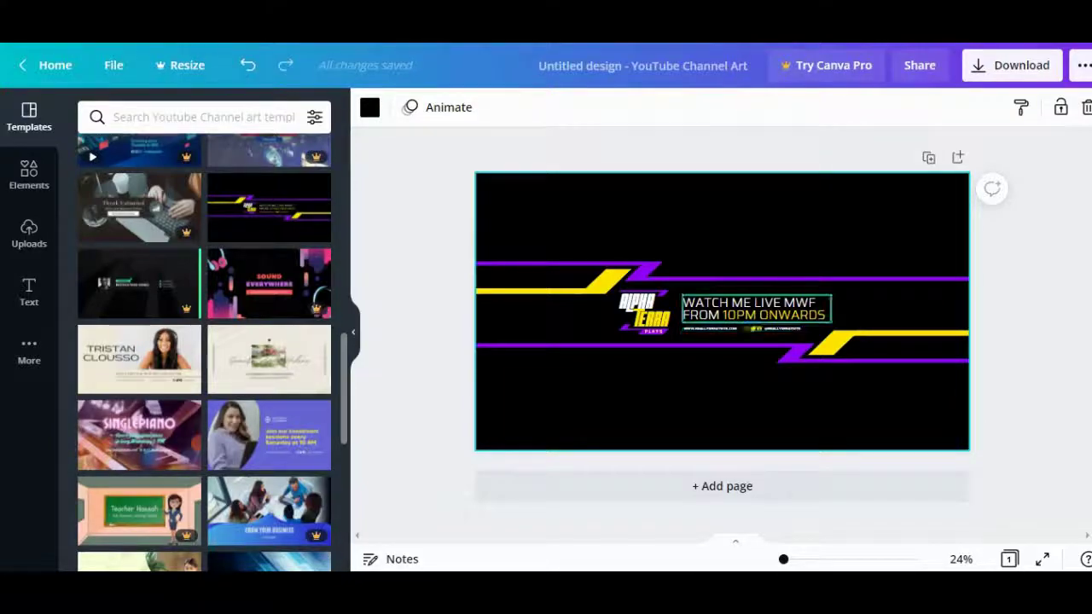
Replace the headline text beside the logo with "HOW WE CAN MAKE IT"
left_click(756, 309)
left_click(756, 309)
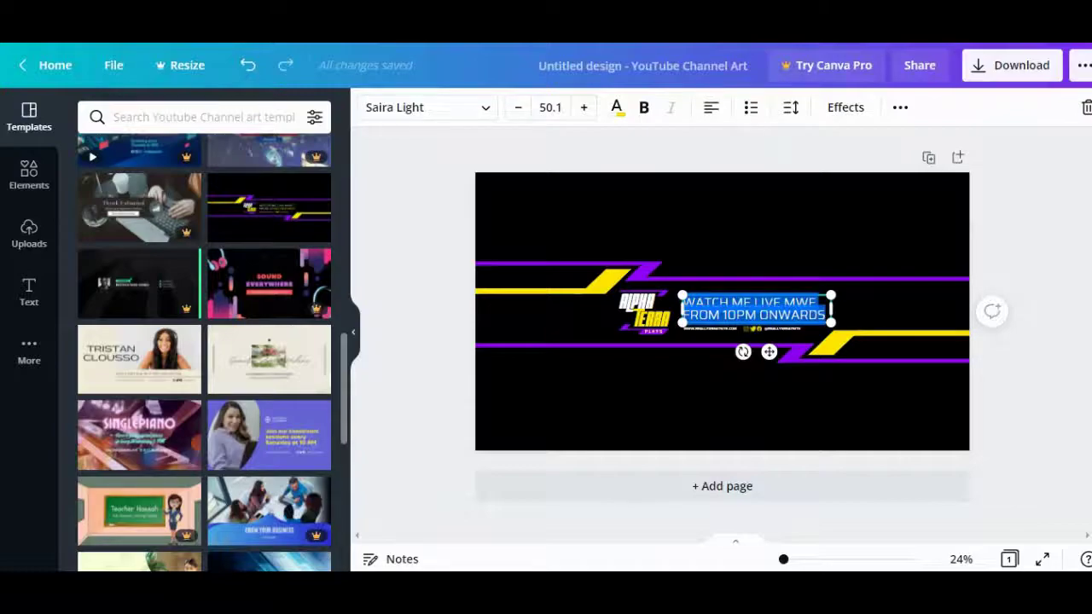
key("BackSpace")
type("HOW")
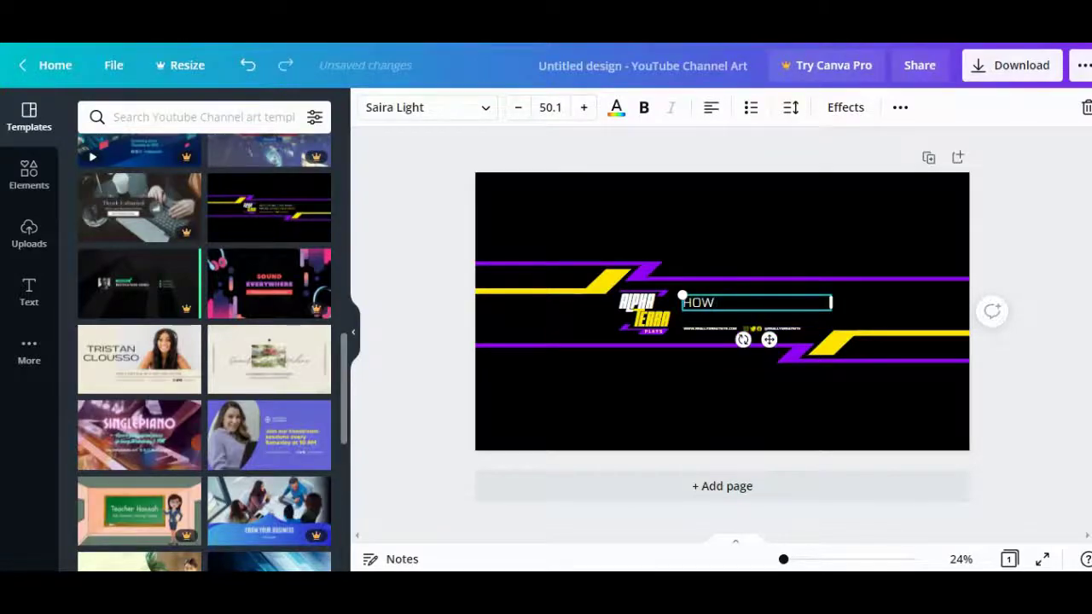
type(" WE CAN ")
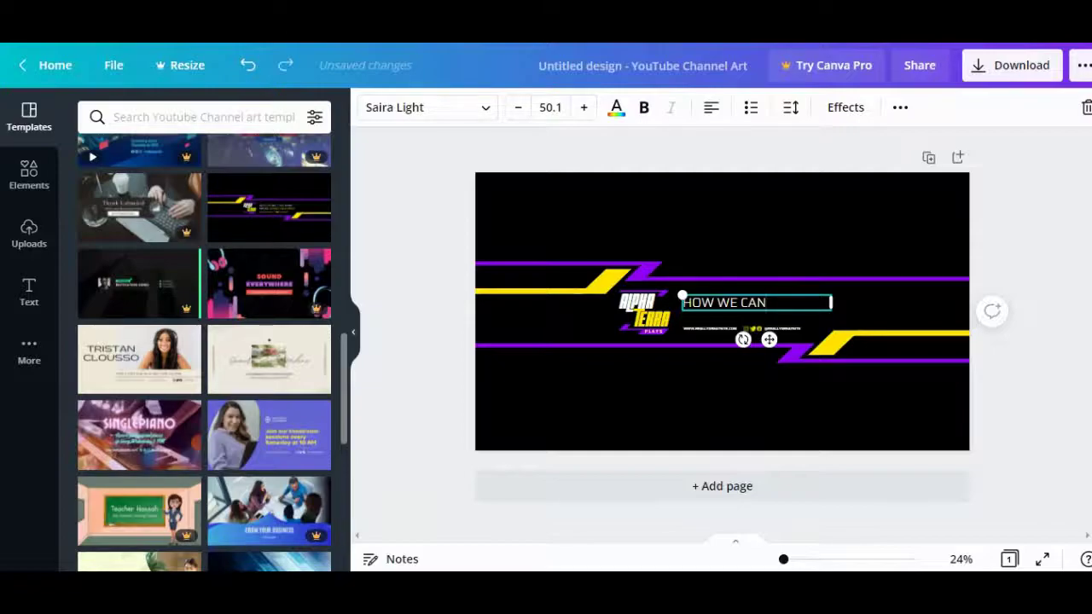
type(" MAKE IT")
left_click(722, 401)
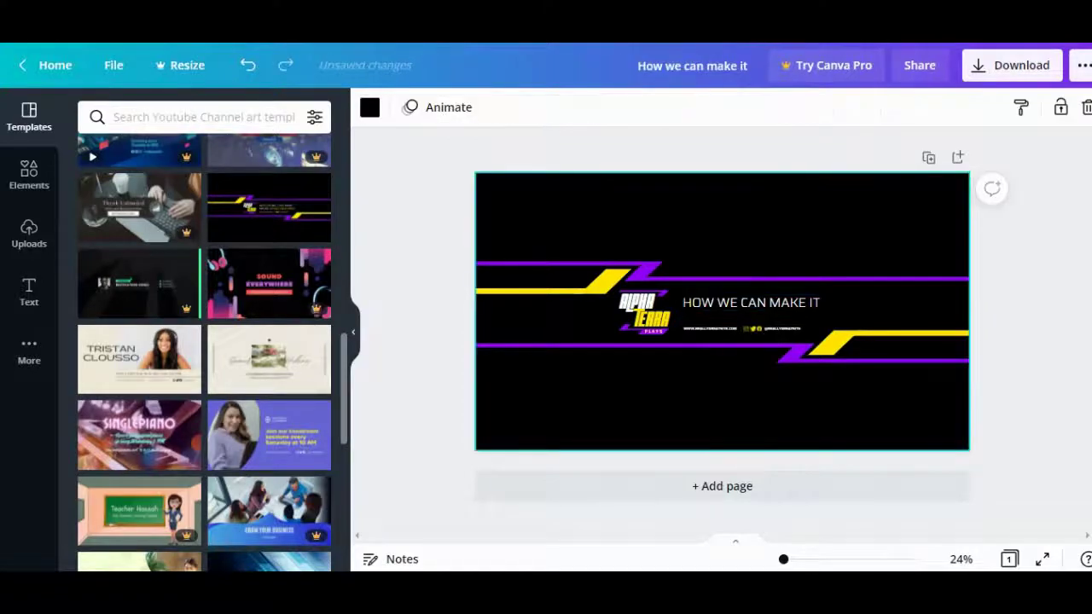
Move the "HOW WE CAN MAKE IT" headline slightly down and closer to the logo
left_click(751, 303)
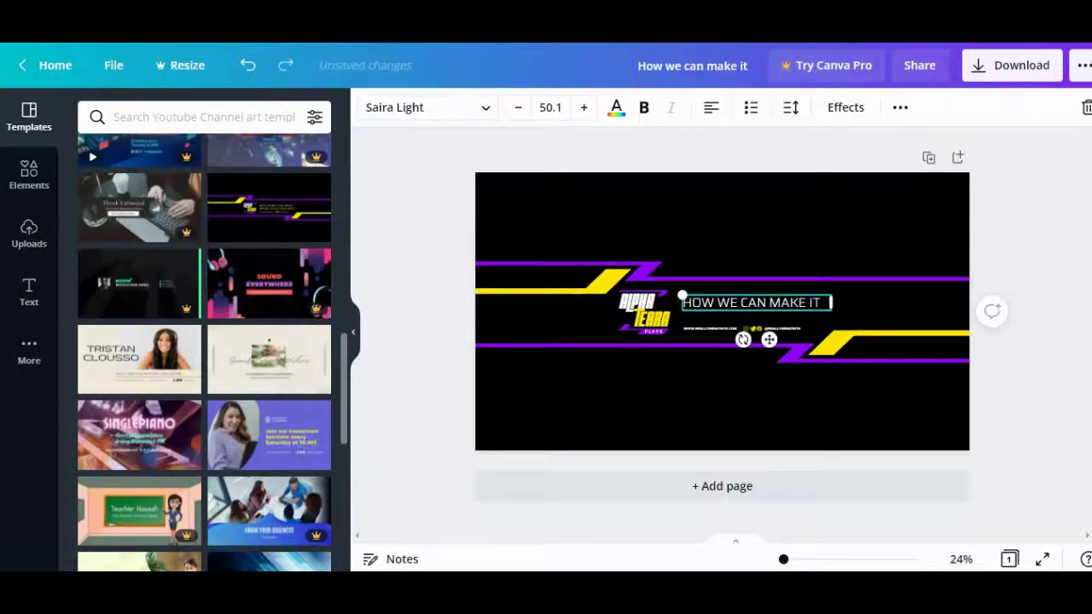
left_click_drag(751, 303, 751, 308)
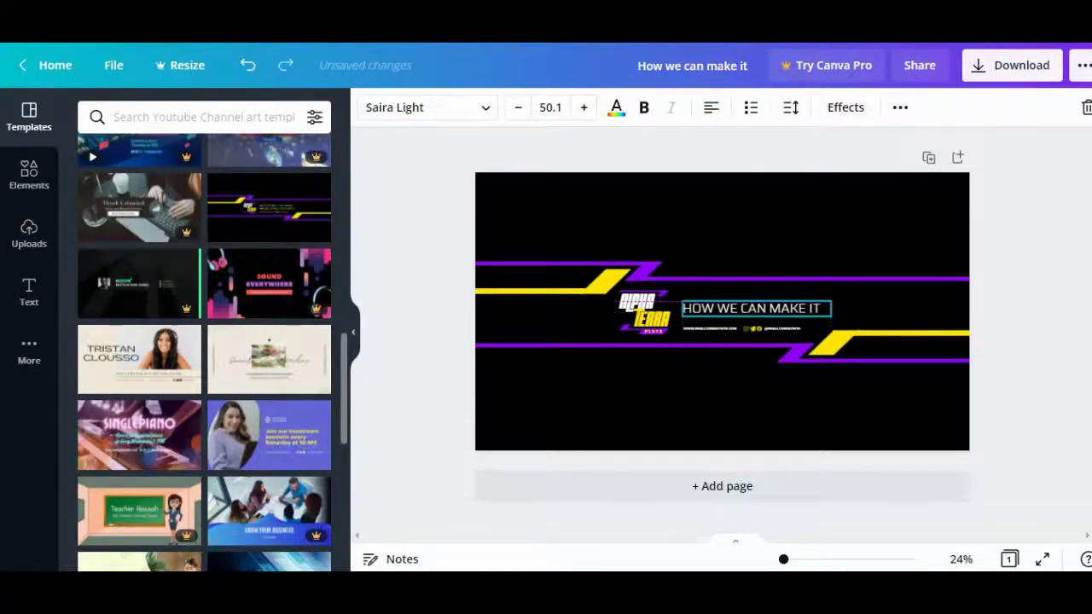
left_click_drag(751, 308, 744, 308)
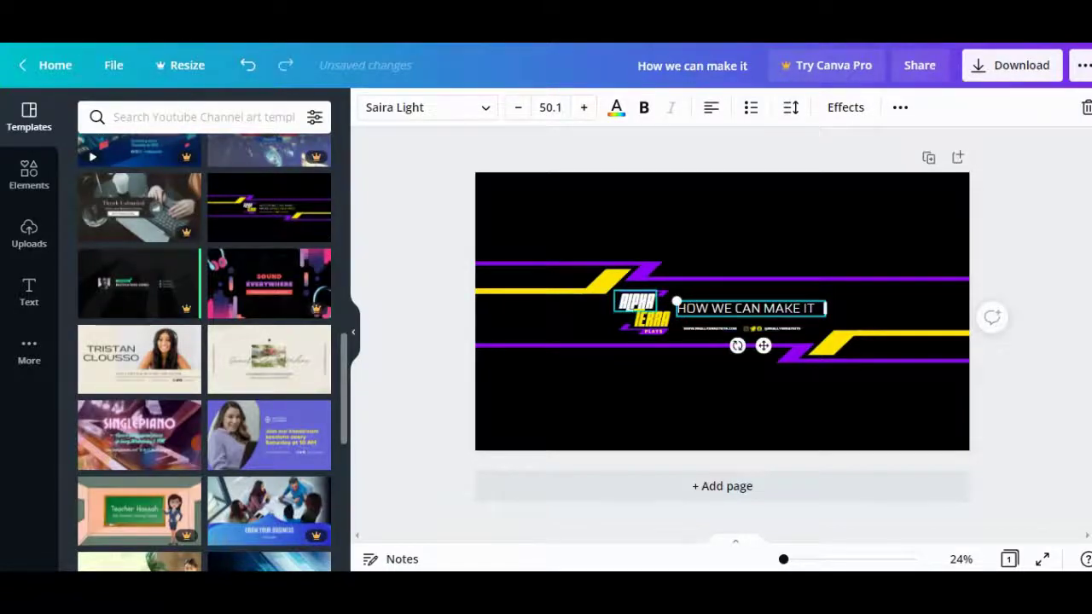
Replace the logo's two large words with "HOW" in the white text and "TO" in the yellow text
left_click(639, 312)
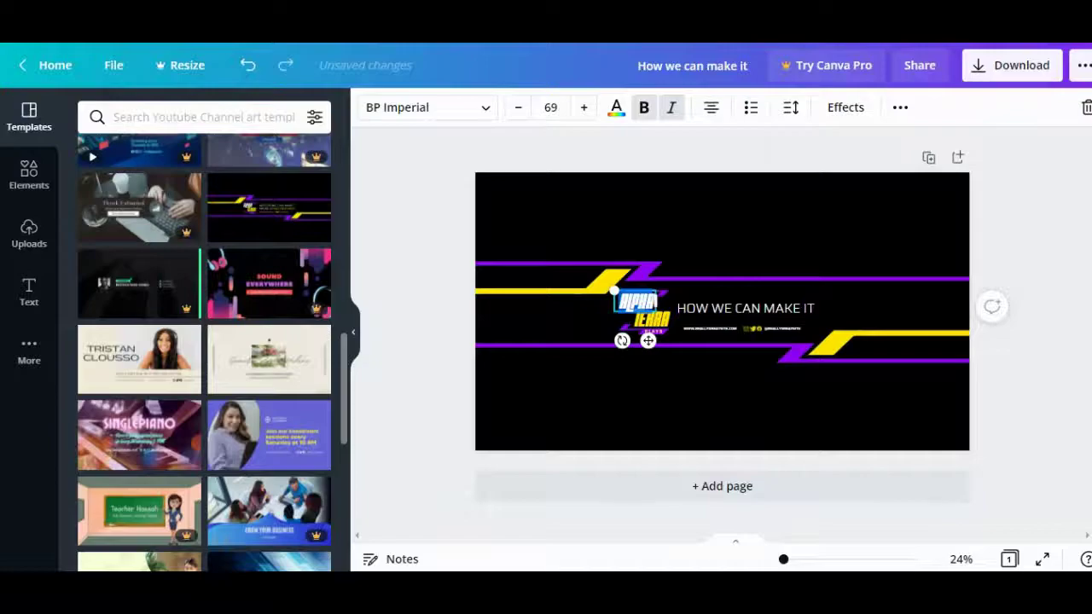
type("HOW")
left_click(651, 319)
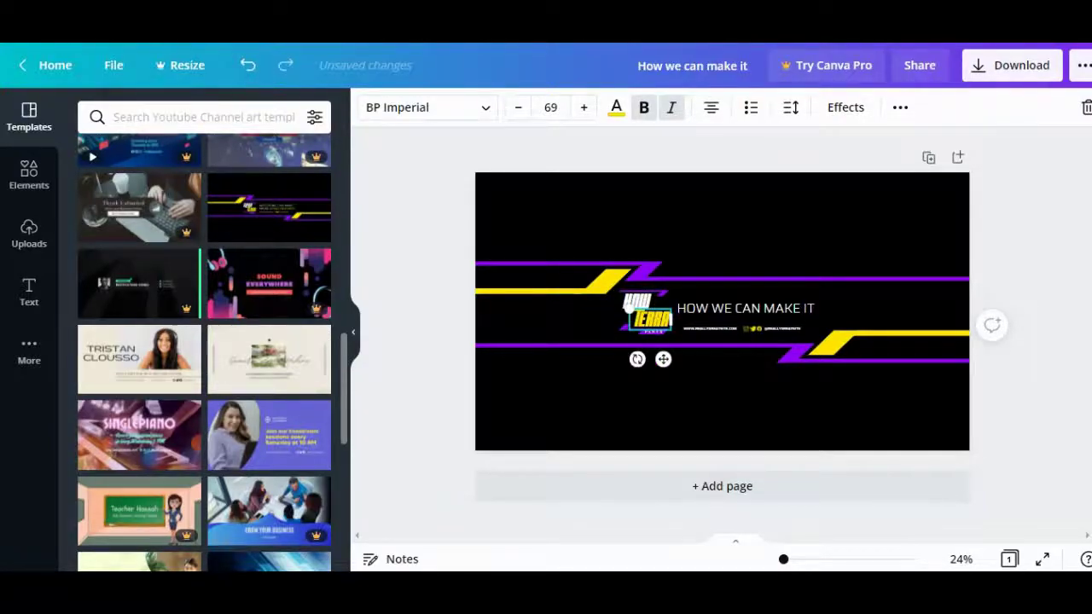
left_click(651, 319)
type("TO")
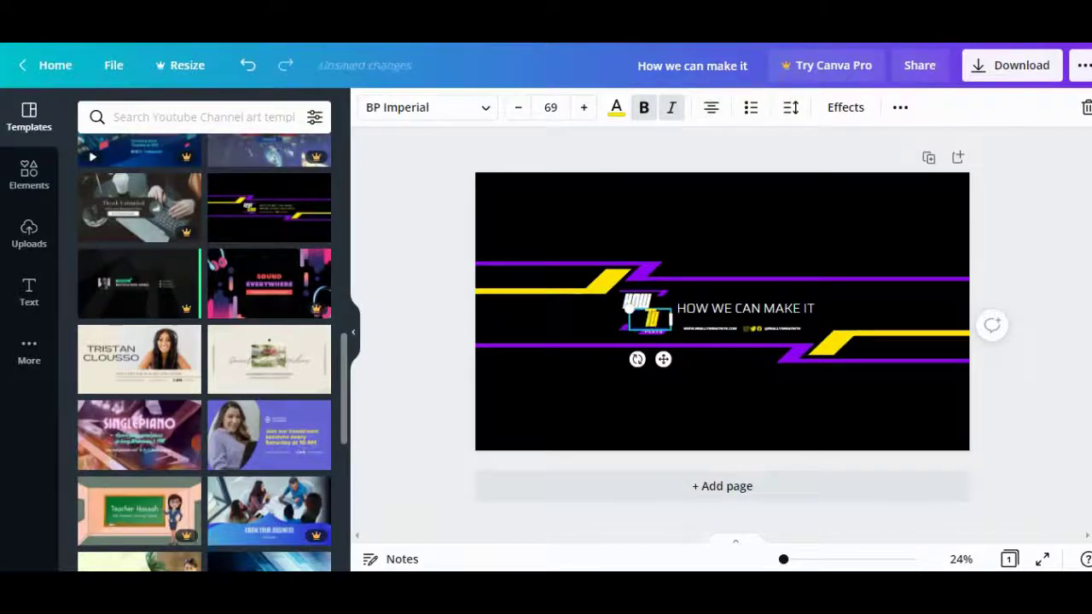
Replace the small word "PLAYS" at the base of the logo with "BEE"
left_click(652, 331)
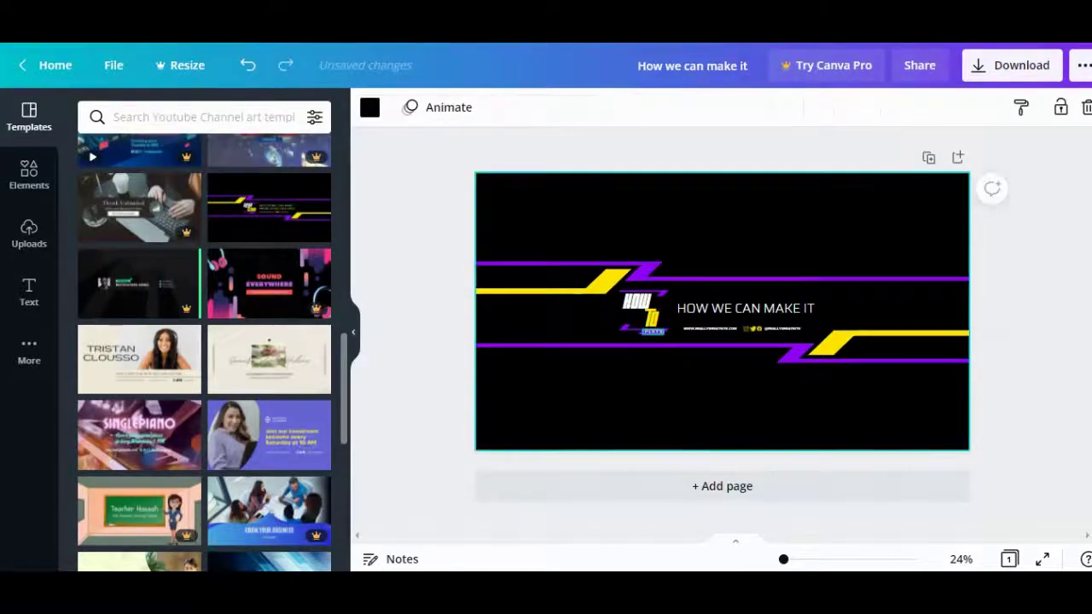
left_click(647, 331)
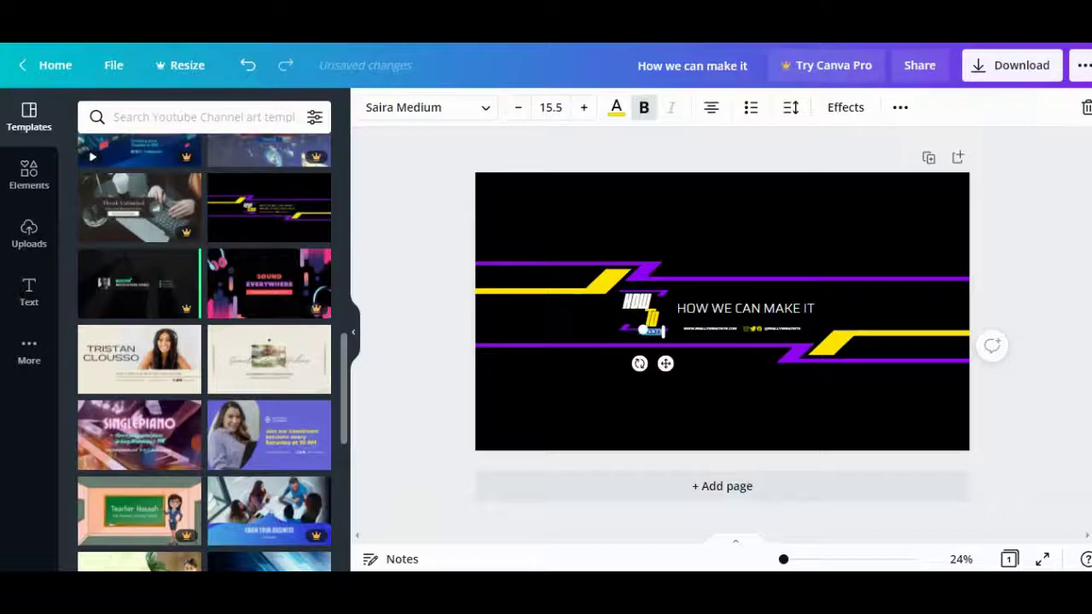
key("BackSpace")
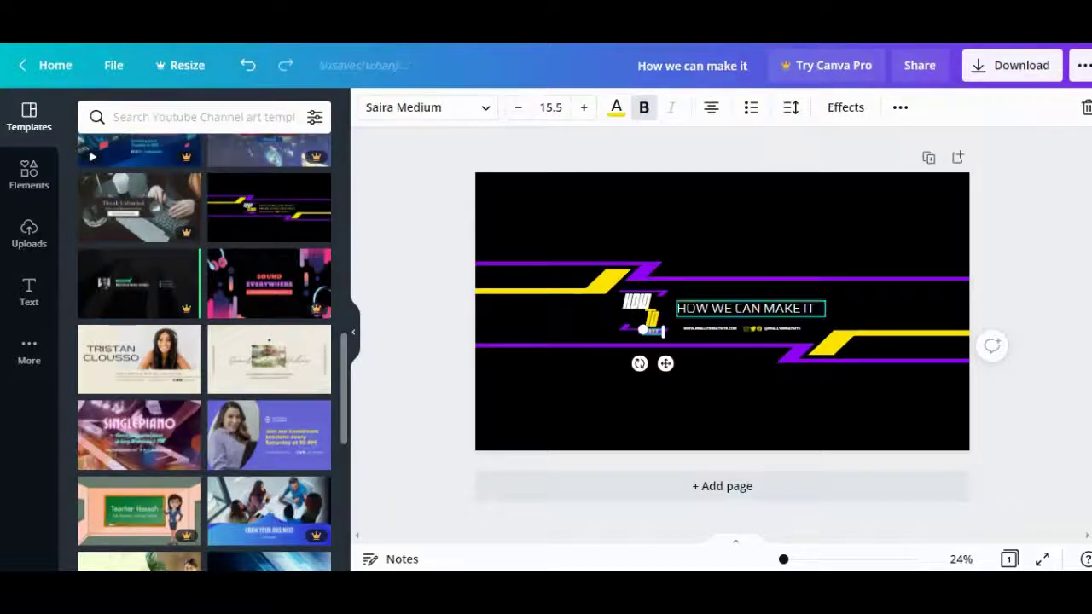
left_click(742, 392)
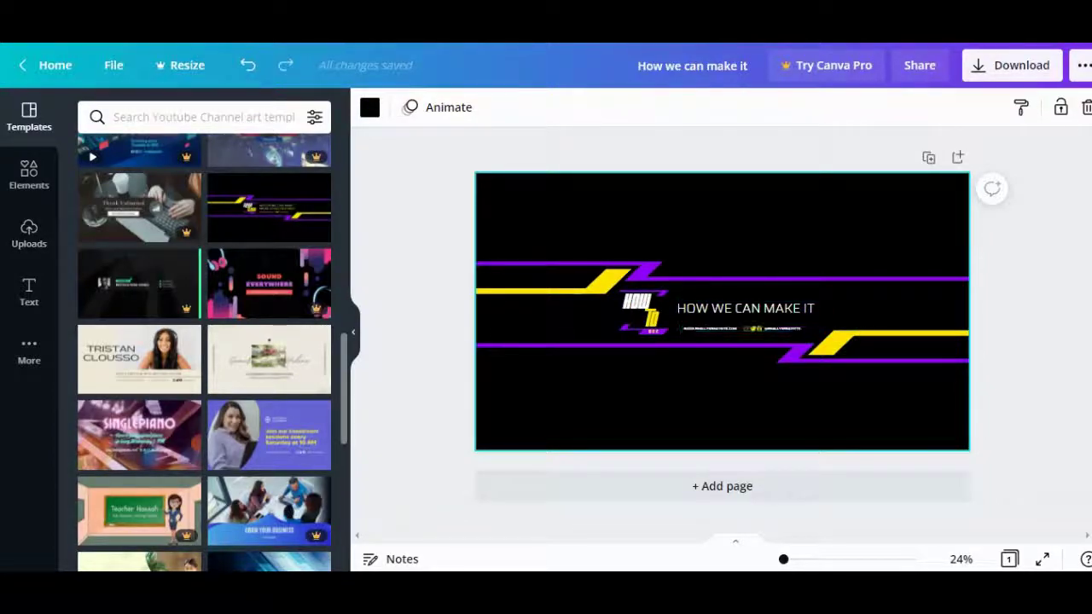
Replace the website and handle texts below the headline with "MAKE OR BREAK" and "BELIEVE IN YOU"
left_click(742, 328)
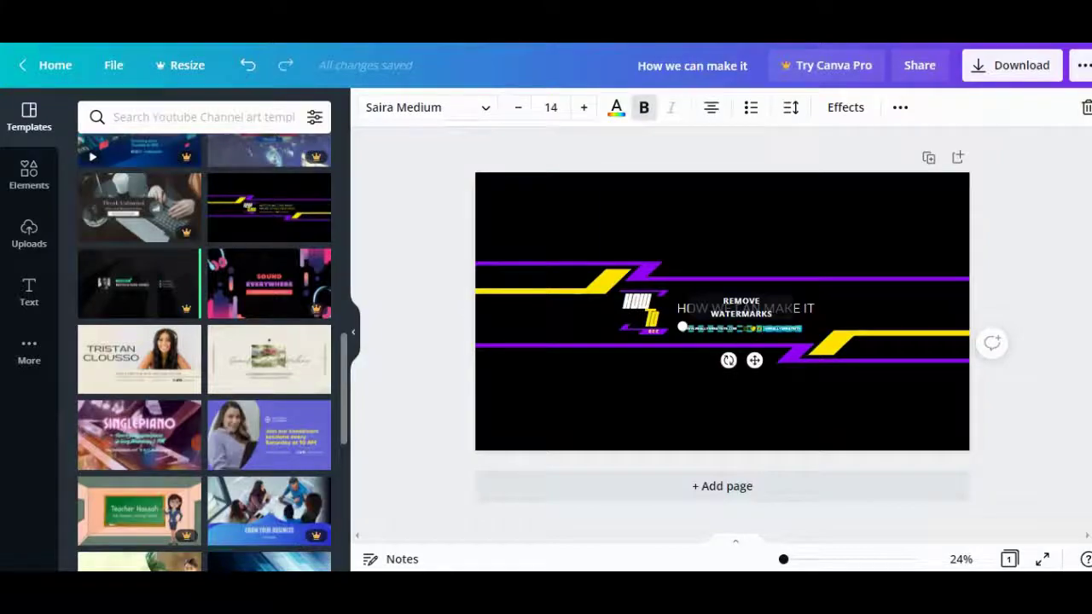
key("BackSpace")
left_click(712, 329)
left_click(712, 328)
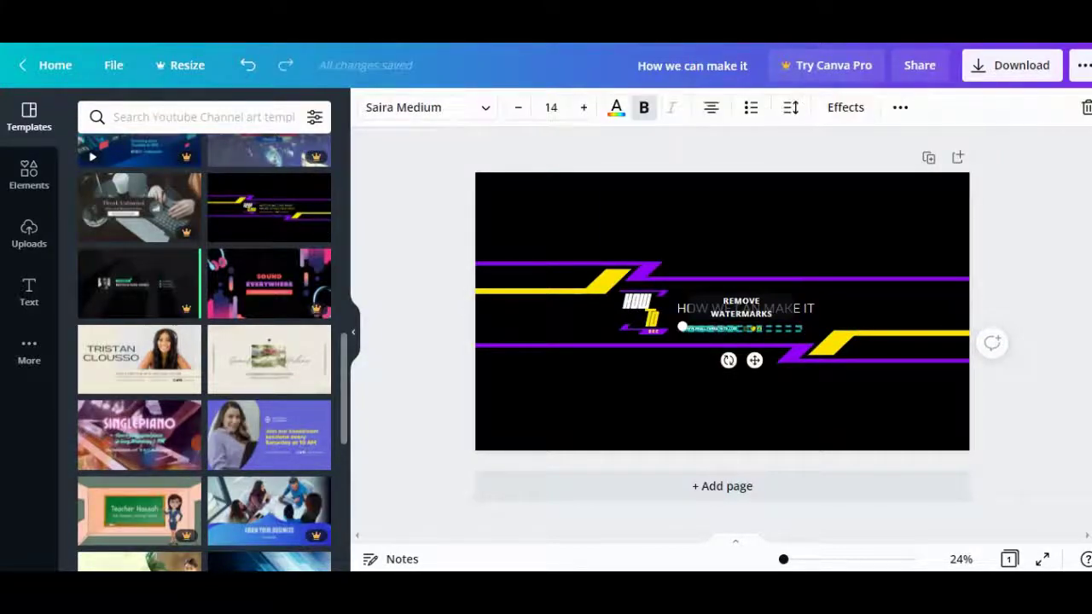
key("BackSpace")
type("www")
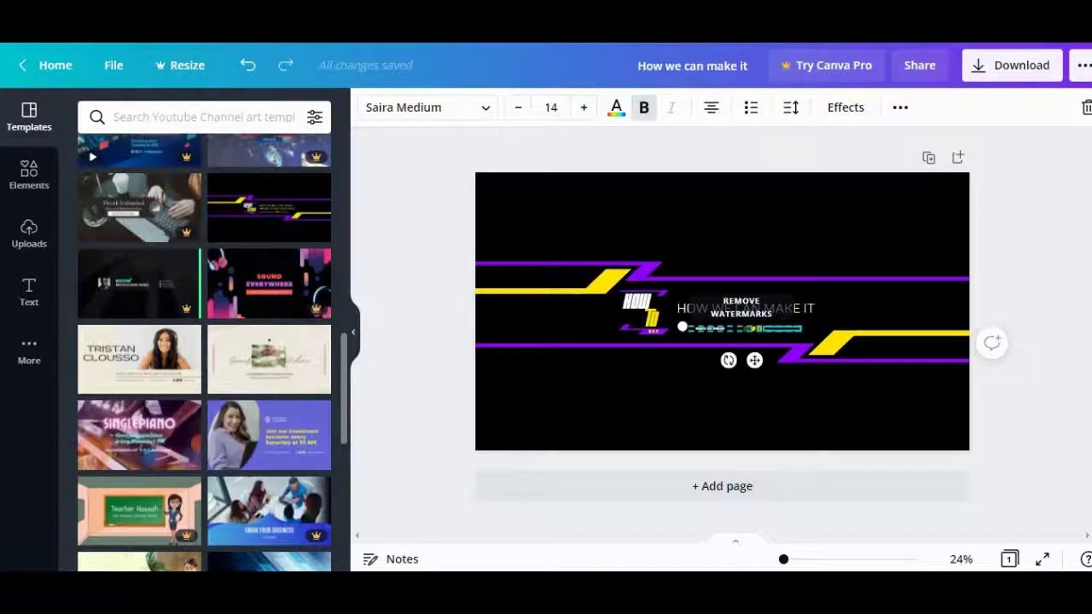
type("BACKUP")
left_click(721, 401)
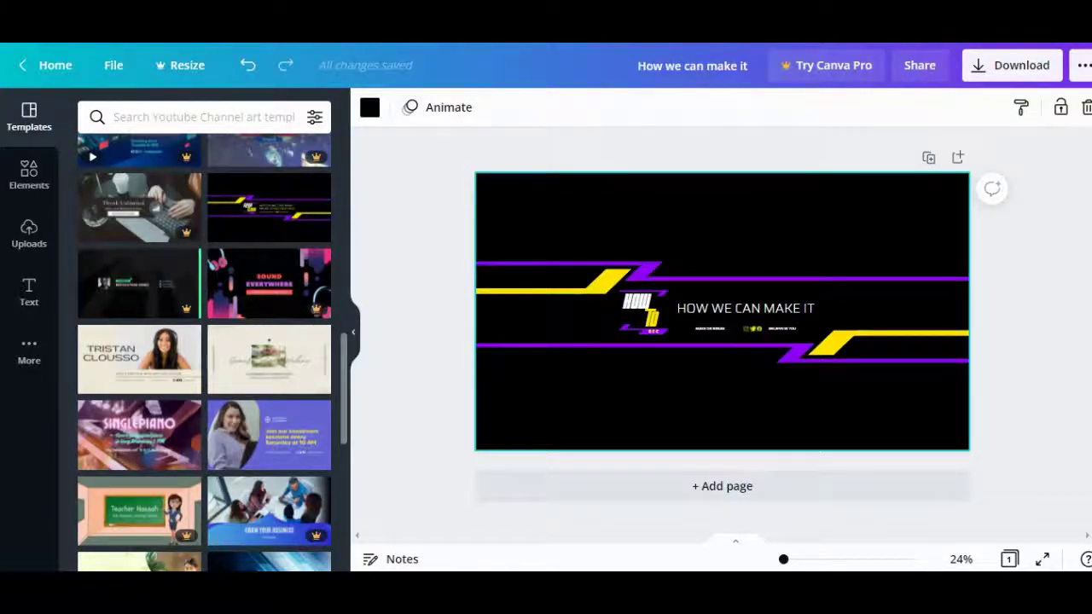
Move the line with the social icons slightly up and toward the logo, beneath the headline
left_click(741, 328)
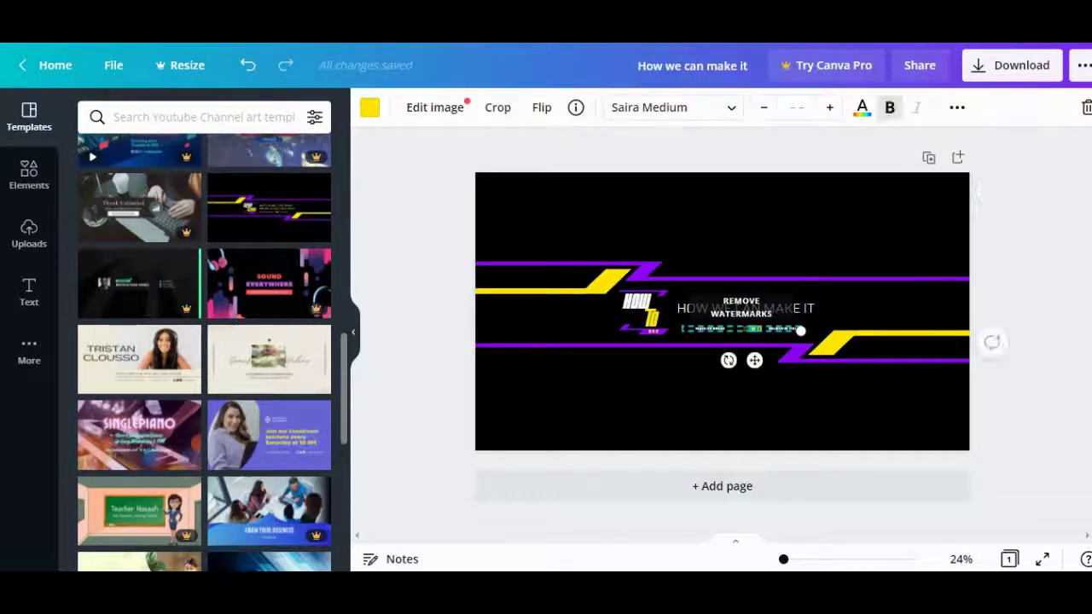
left_click_drag(741, 328, 742, 325)
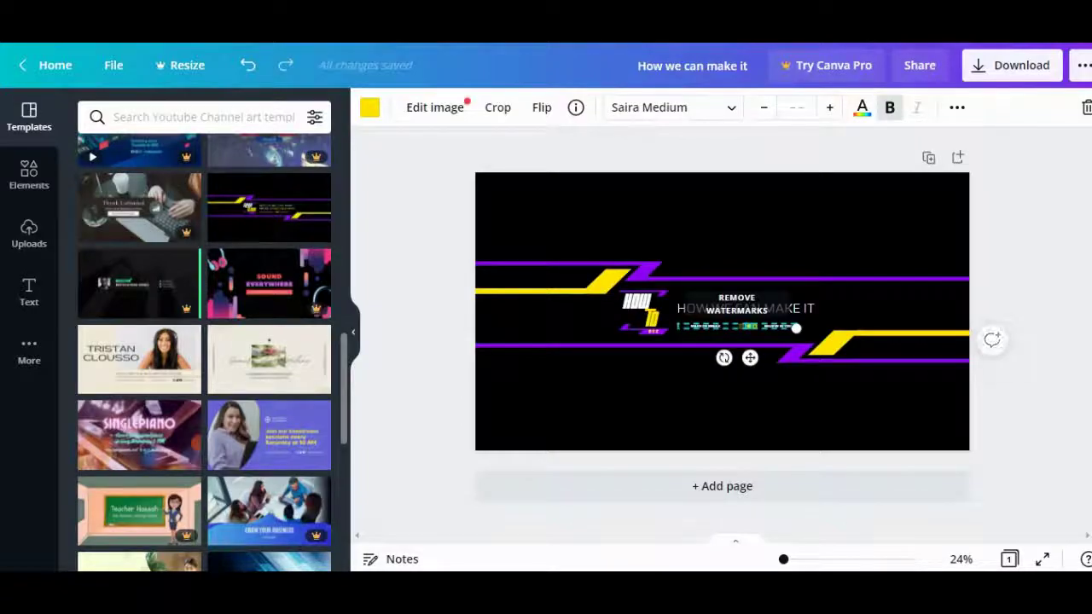
key("Escape")
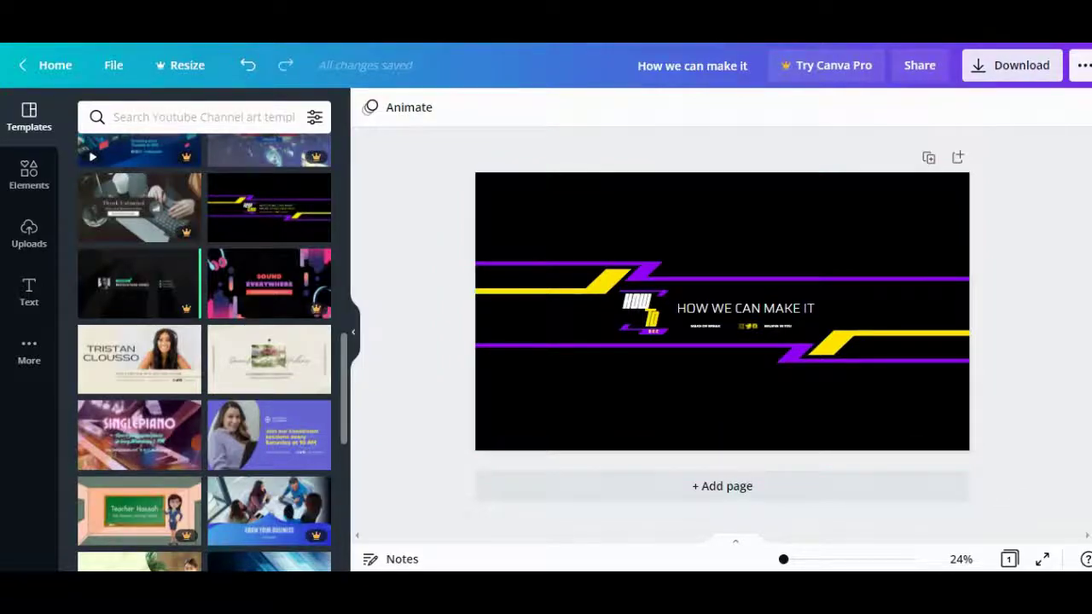
Open the banner's download settings and review the options and file types, keeping PNG as the format
left_click(1012, 65)
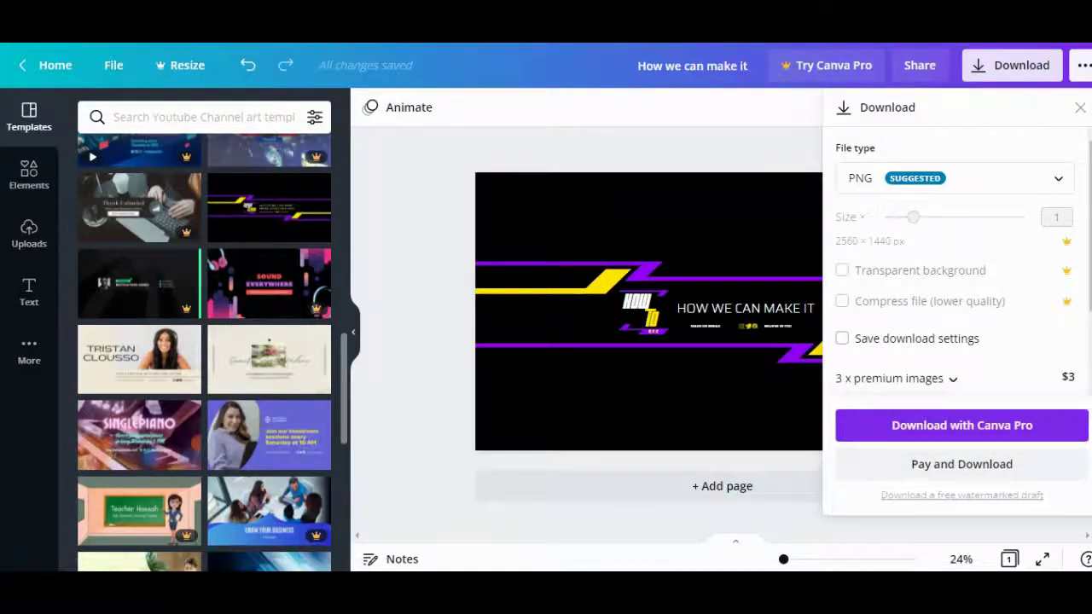
scroll(955, 281, "down", 1)
scroll(955, 307, "down", 1)
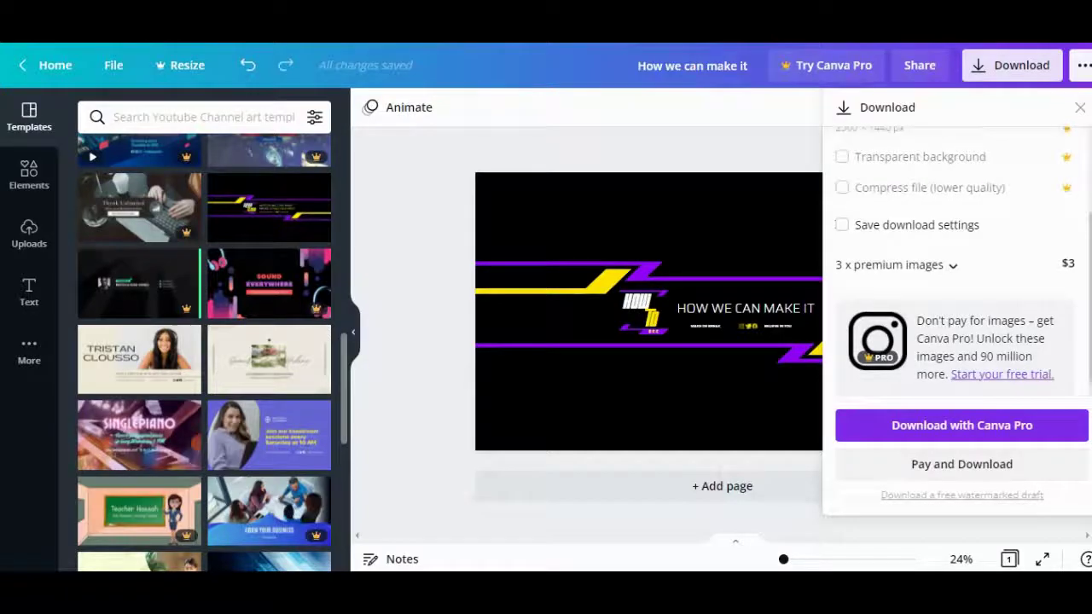
scroll(956, 282, "up", 2)
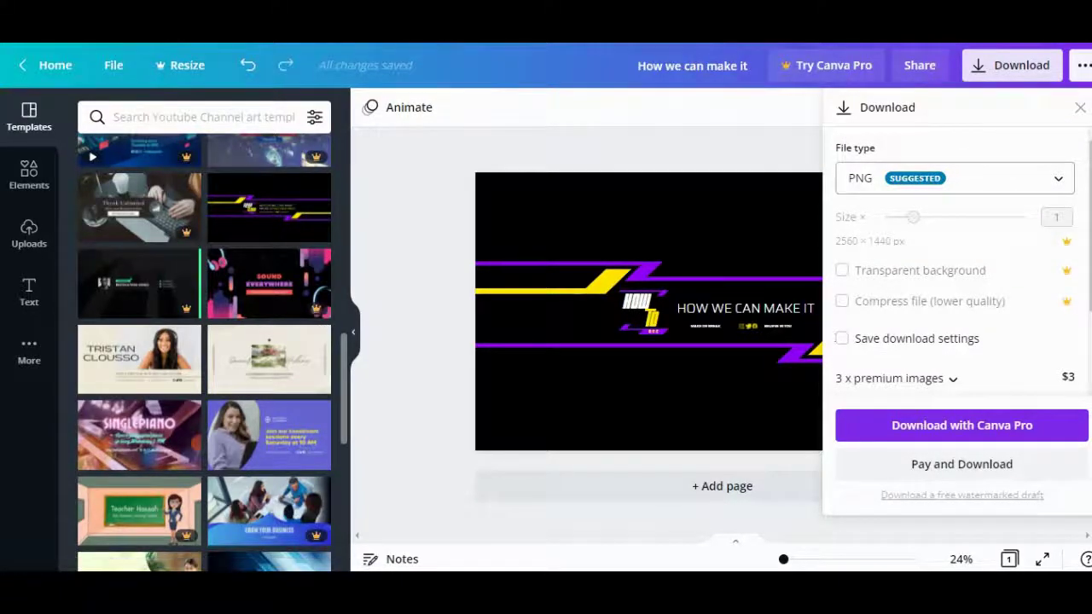
left_click(956, 177)
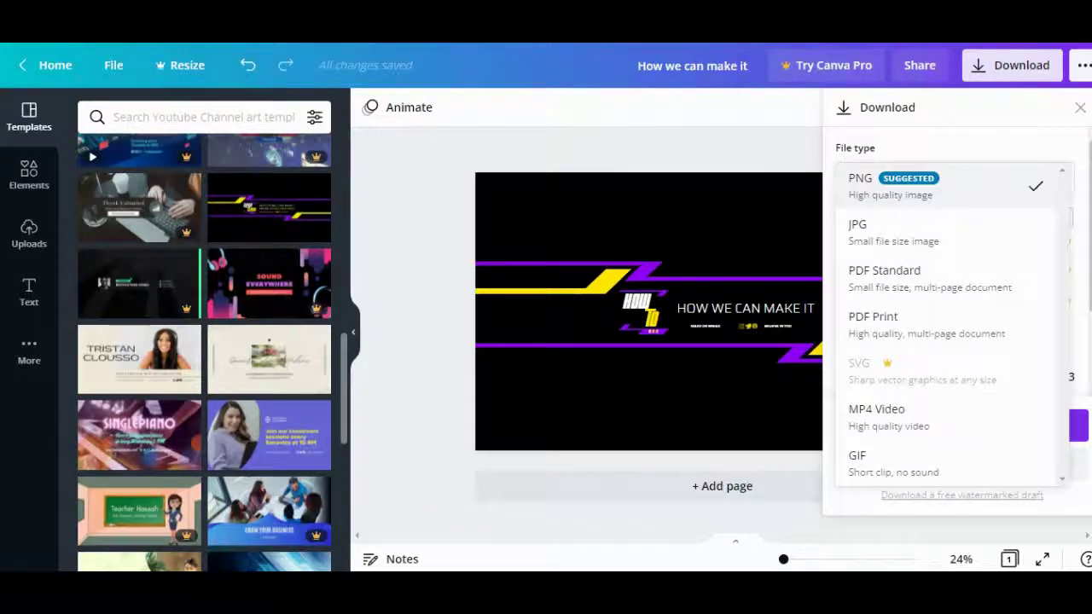
key("Escape")
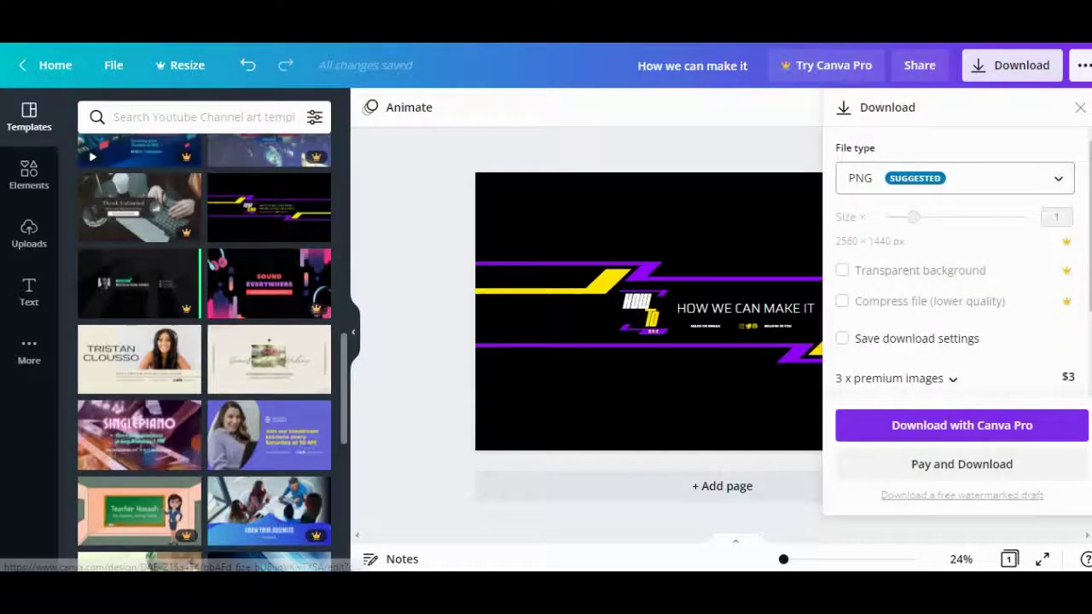
scroll(955, 261, "down", 1)
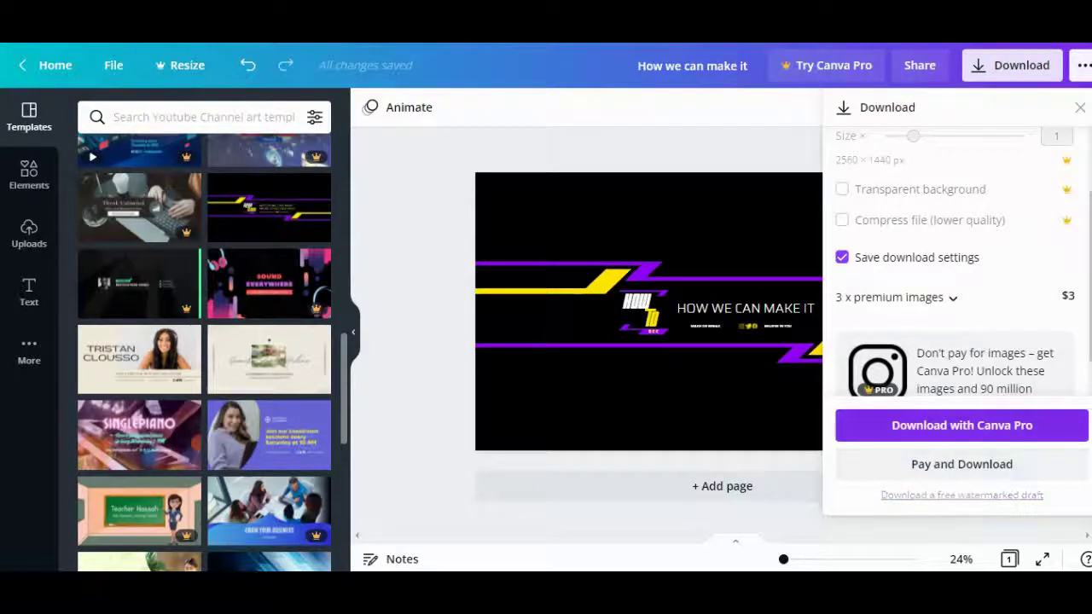
scroll(955, 256, "up", 1)
left_click(842, 337)
scroll(955, 261, "down", 1)
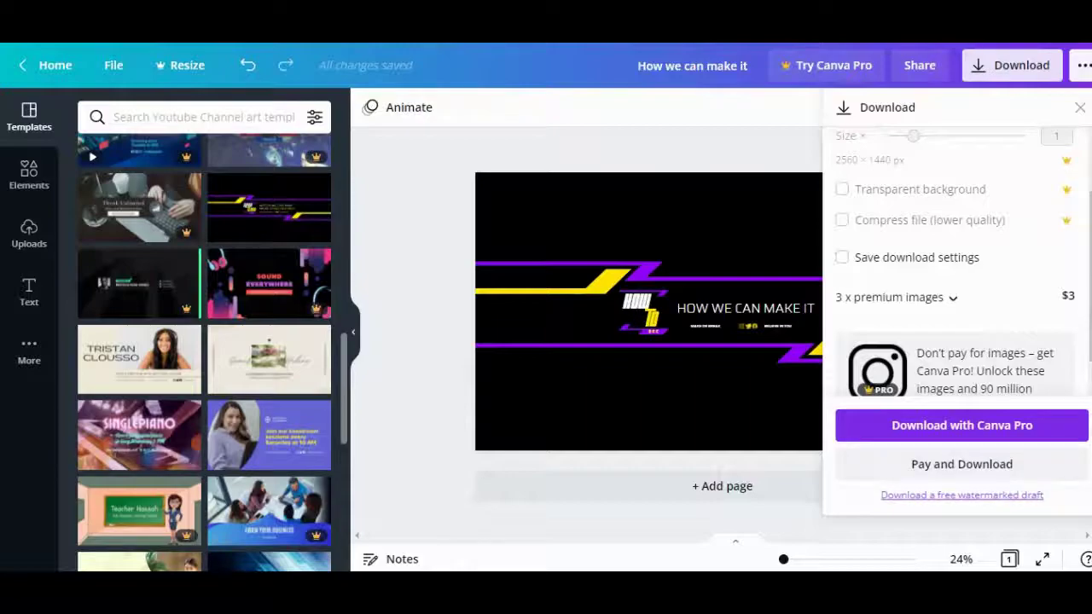
Download a free watermarked draft of the banner, saving it as the PNG image "How we can make it", and dismiss the sharing offer
left_click(961, 495)
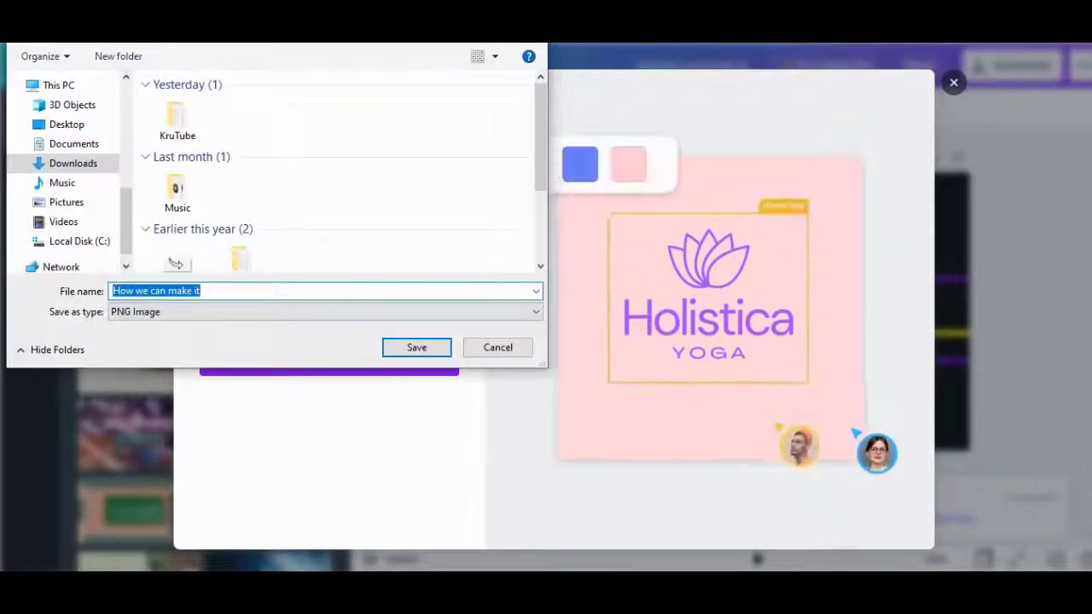
key("Return")
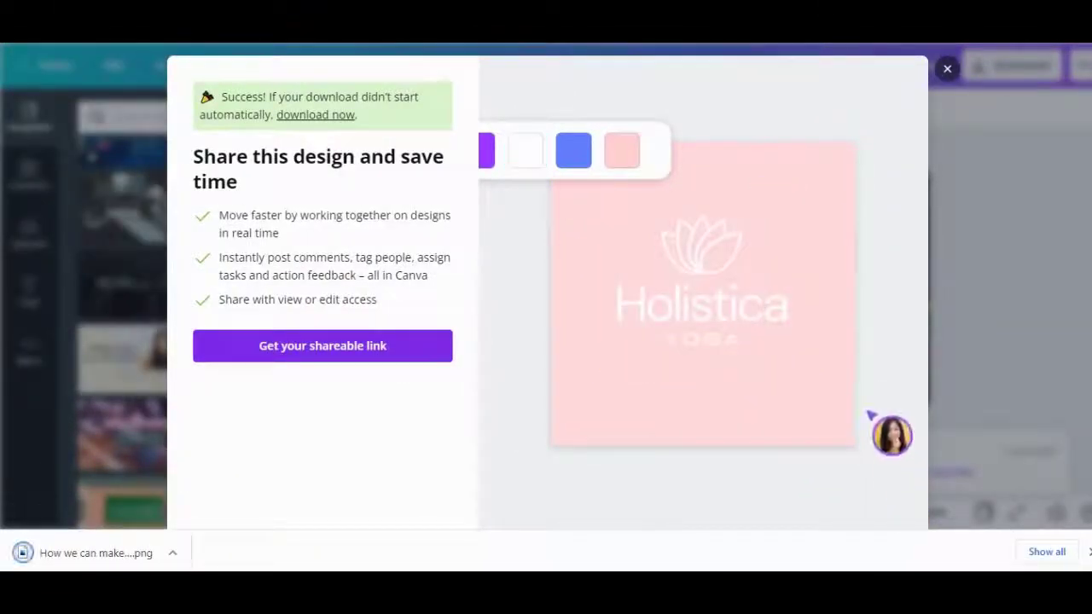
key("Escape")
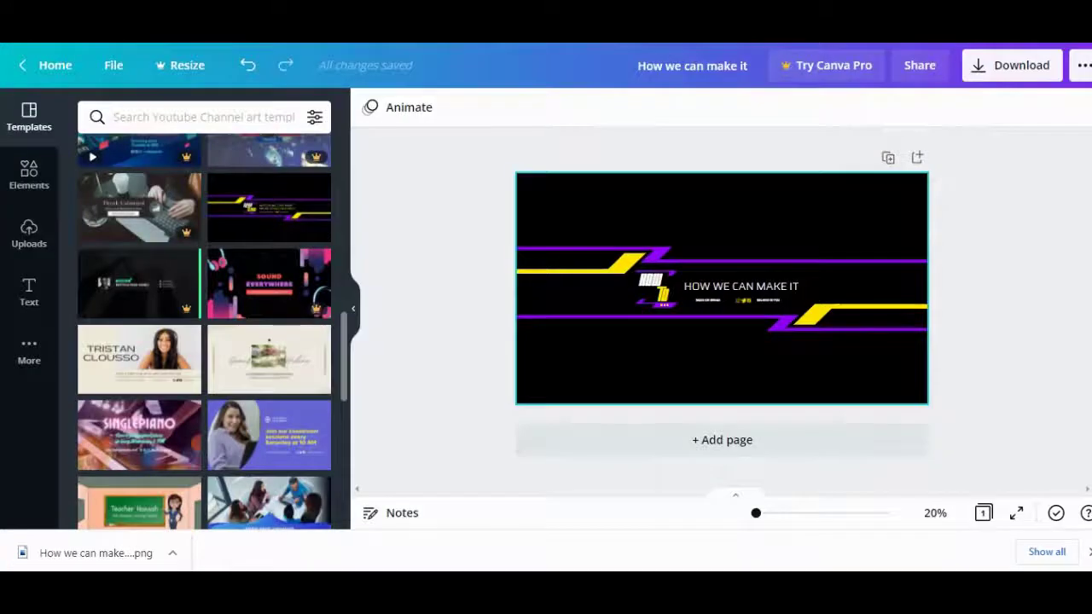
Open the downloaded PNG in Photos and examine the banner's logo, headline and small text for quality and watermarks
left_click(96, 552)
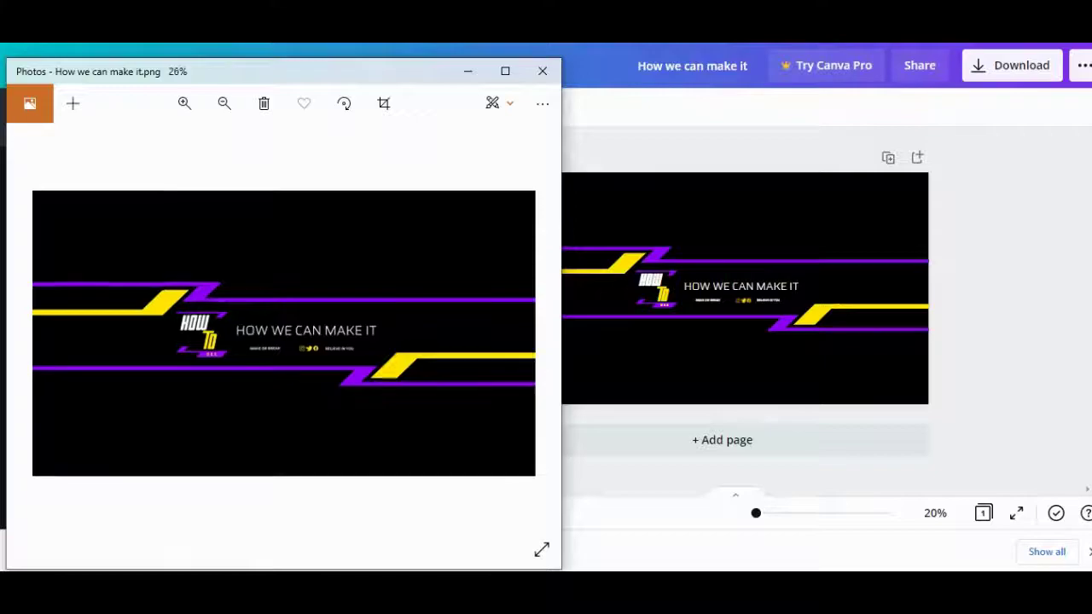
scroll(394, 341, "down", 1)
scroll(331, 375, "up", 3)
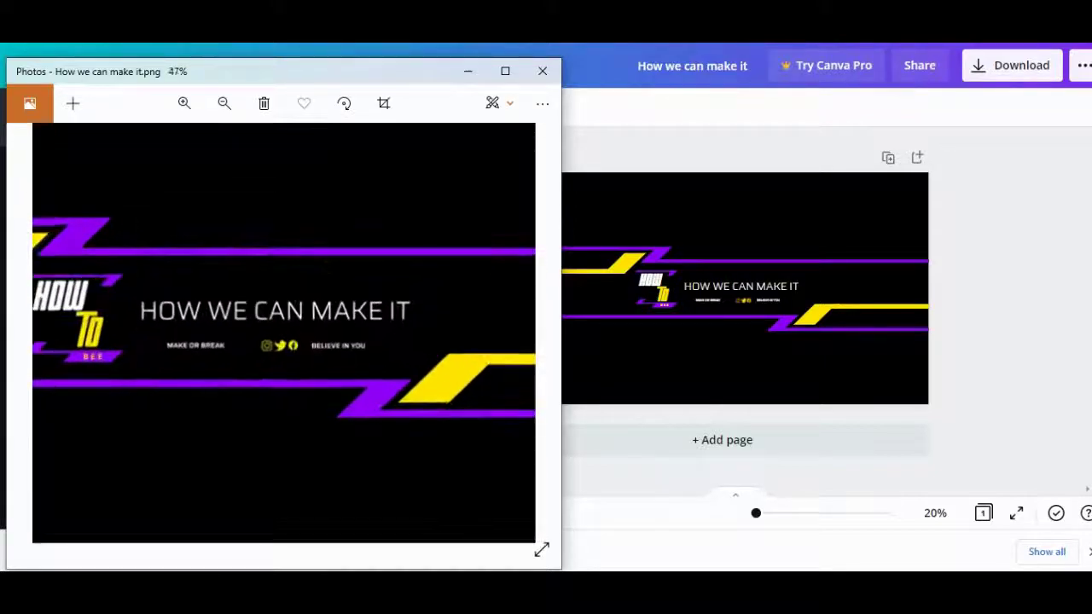
scroll(284, 332, "down", 2)
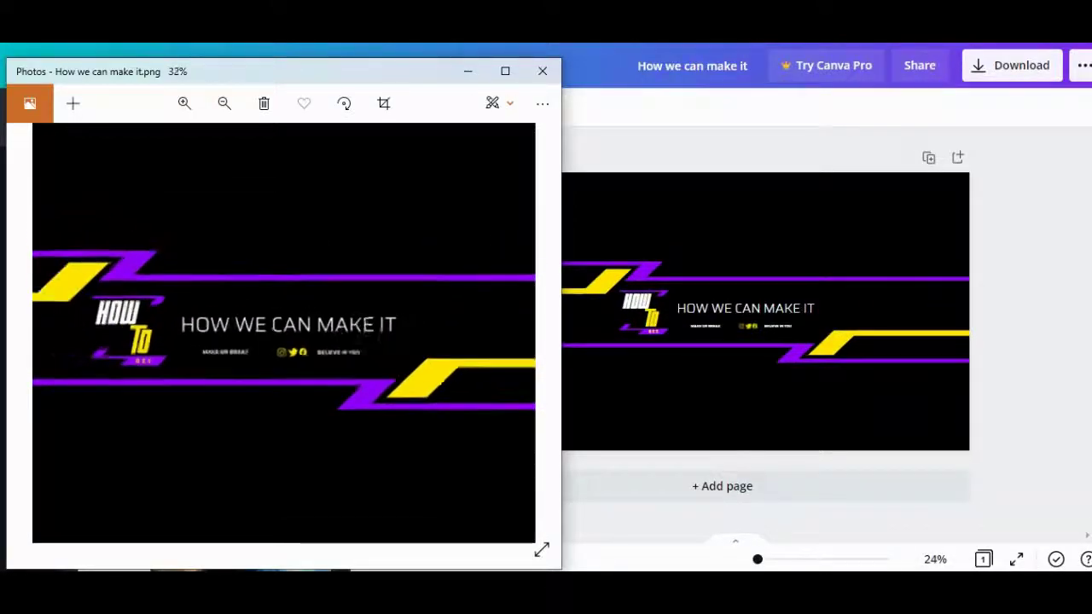
left_click_drag(281, 71, 550, 65)
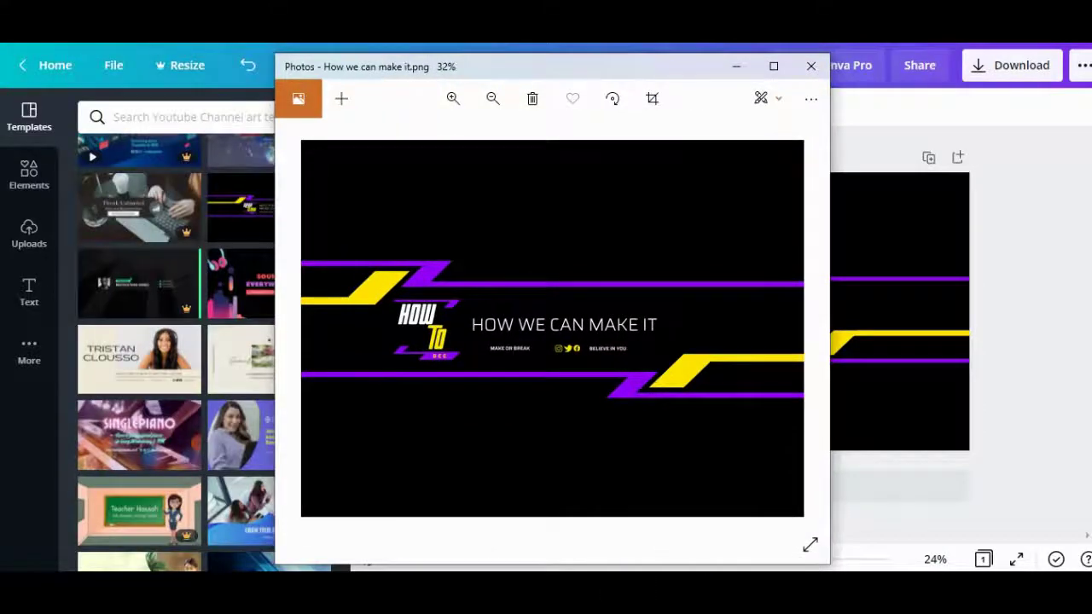
scroll(552, 328, "up", 1)
scroll(552, 329, "down", 3)
scroll(552, 328, "up", 2)
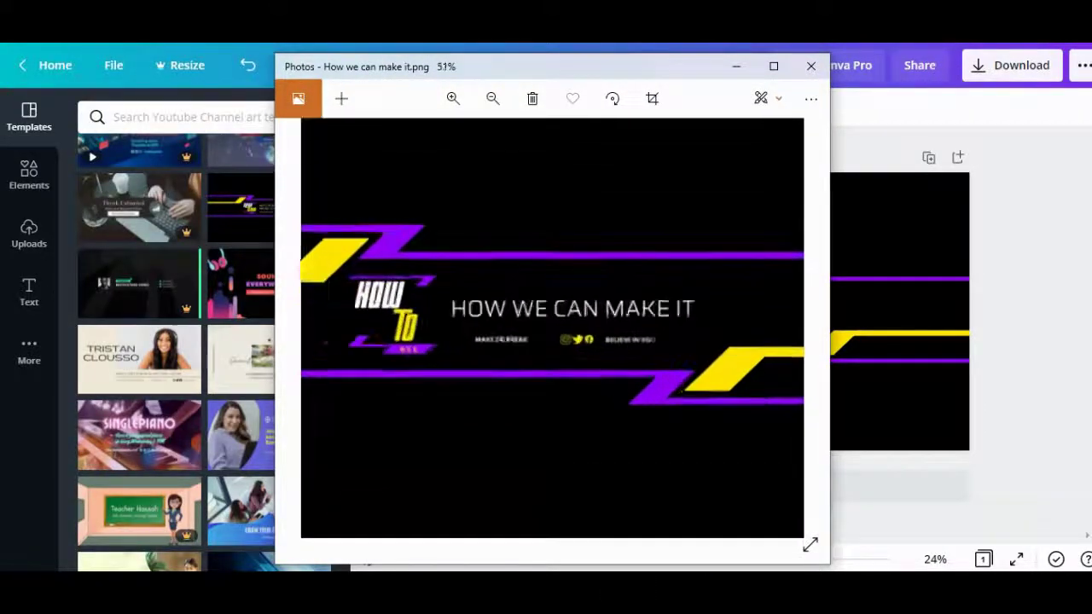
scroll(552, 328, "down", 2)
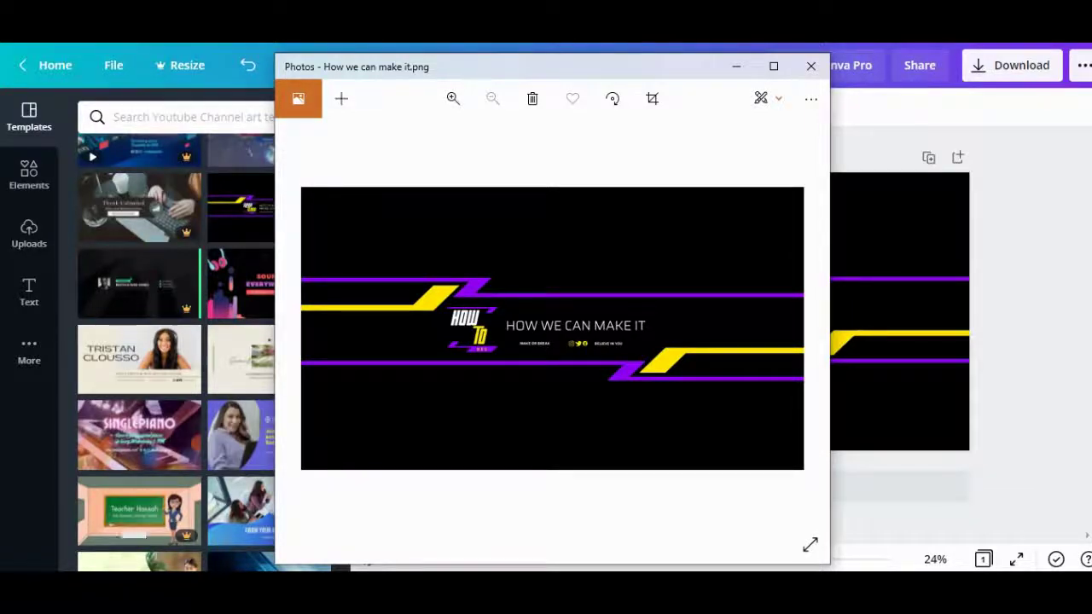
left_click_drag(552, 67, 398, 69)
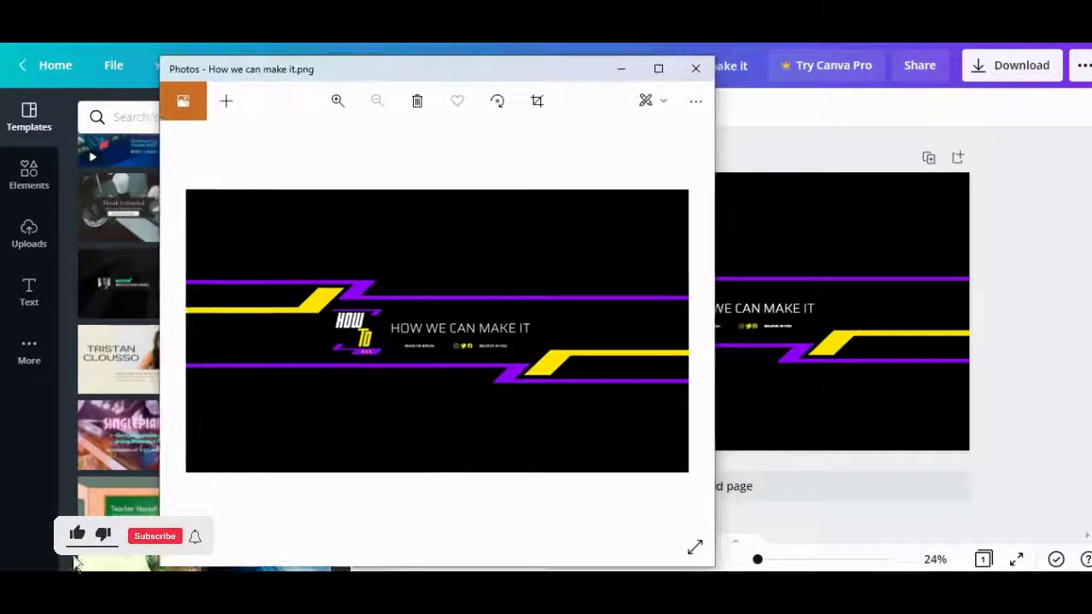